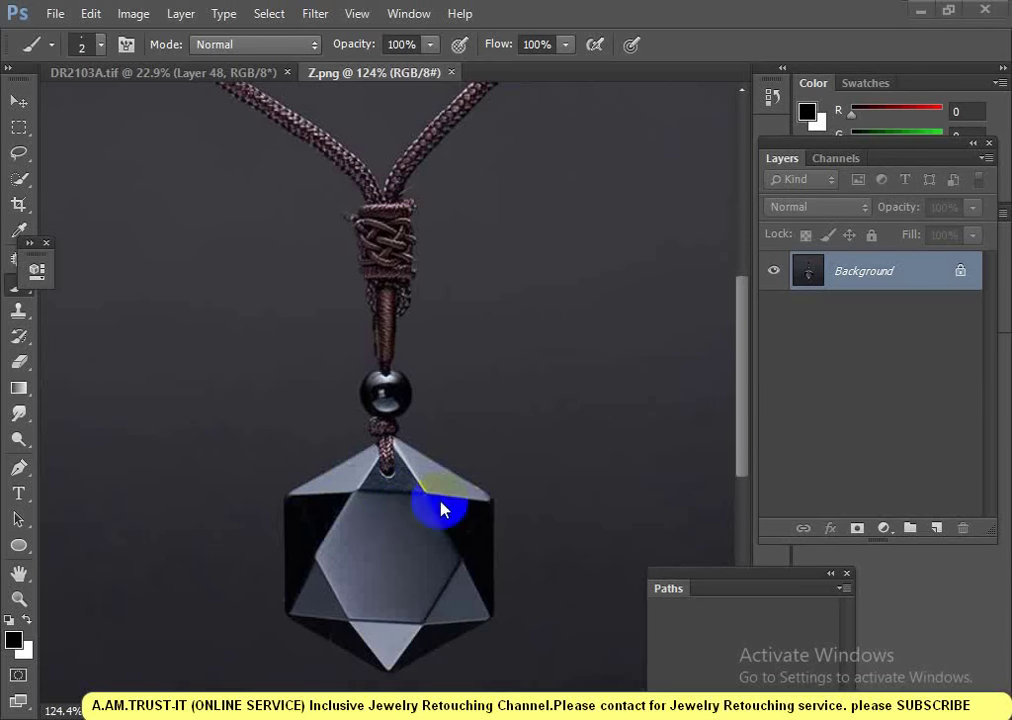
- Zoom in on the pendant in the Z.png photo
mouse_move(427, 583)
left_mouse_down()
mouse_move(452, 551)
mouse_move(416, 492)
left_mouse_up()
- With the Pen tool, place curved anchors from the pendant's top knot up the cord past the bead
left_click(19, 468)
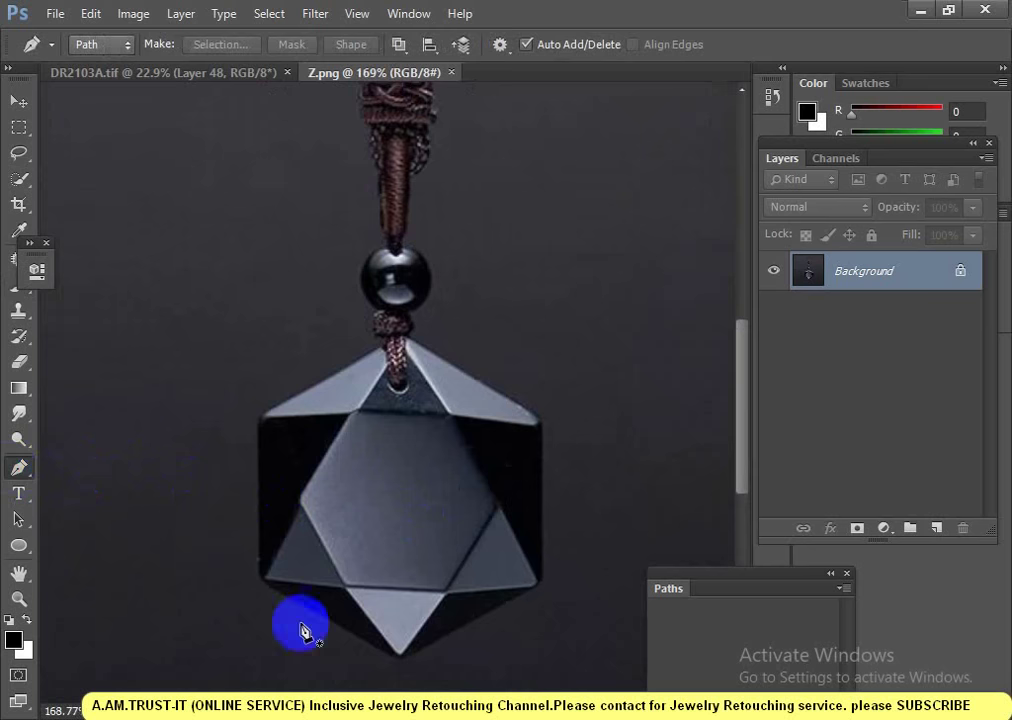
scroll(398, 440, "up", 1)
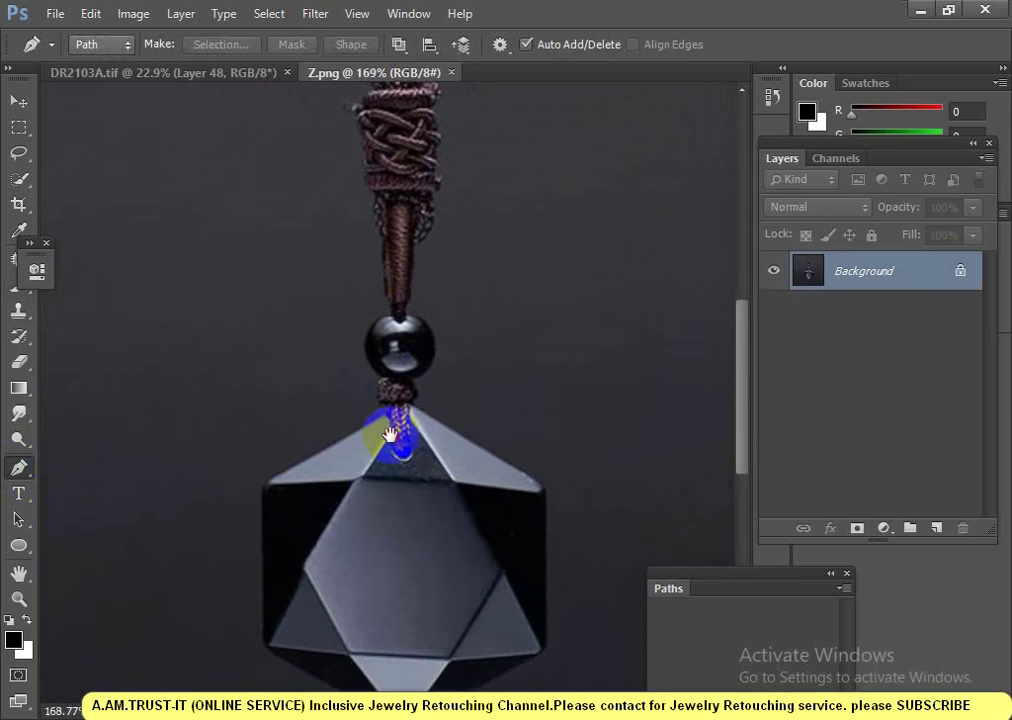
scroll(400, 432, "up", 1)
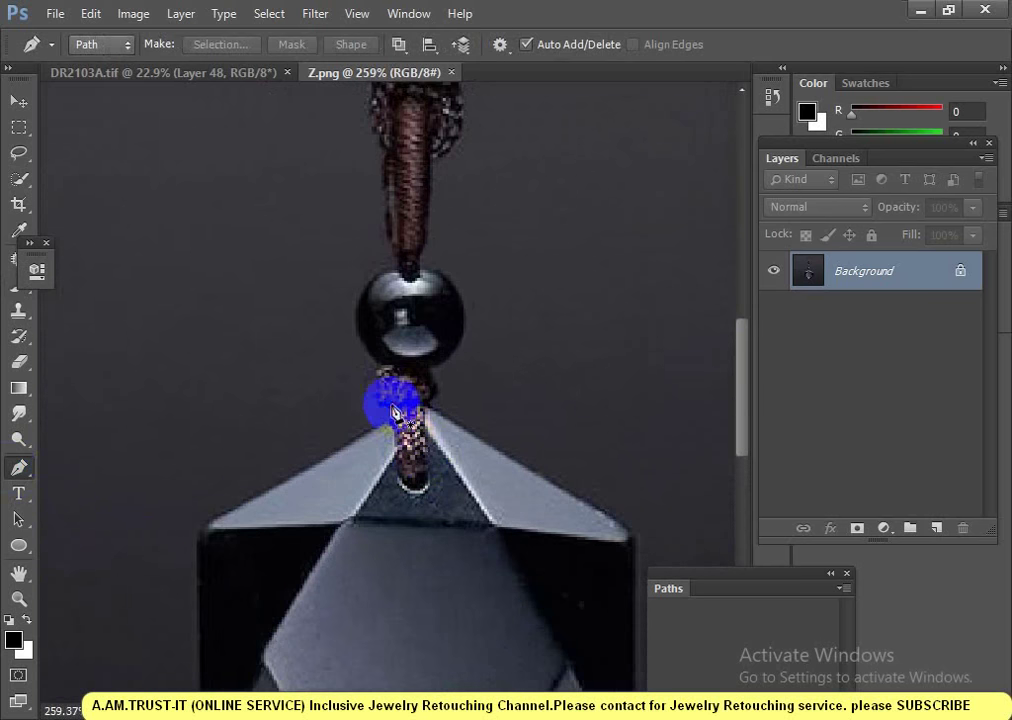
left_click(396, 408)
mouse_move(386, 369)
left_mouse_down()
mouse_move(397, 345)
mouse_move(343, 343)
left_mouse_up()
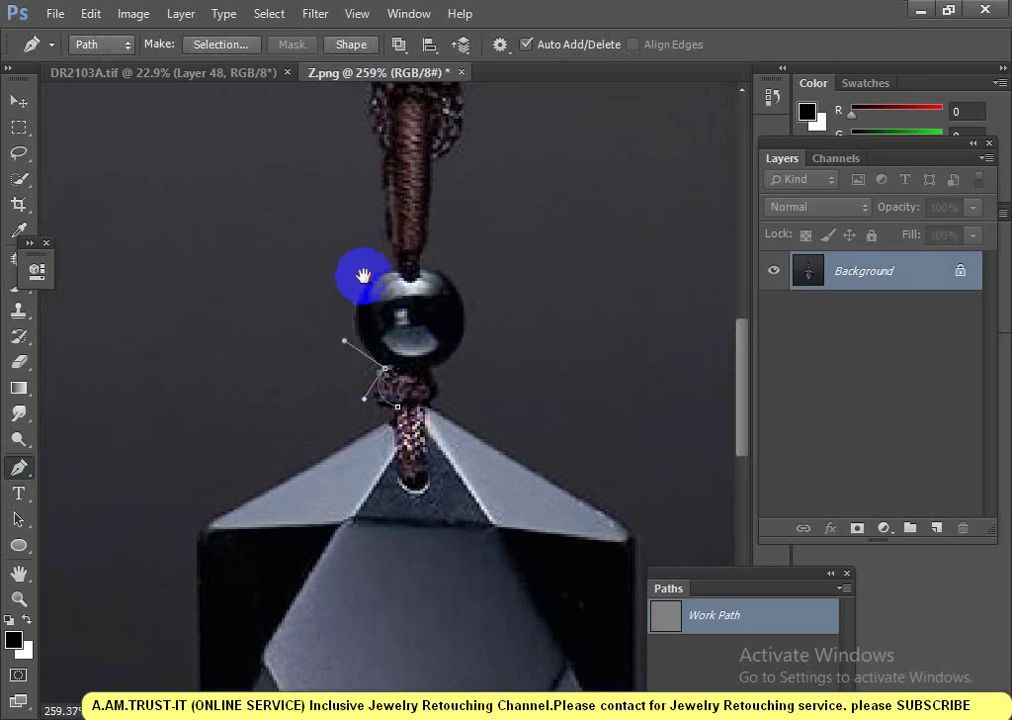
mouse_move(361, 275)
left_mouse_down()
mouse_move(395, 360)
mouse_move(447, 328)
mouse_move(392, 262)
mouse_move(420, 402)
left_mouse_up()
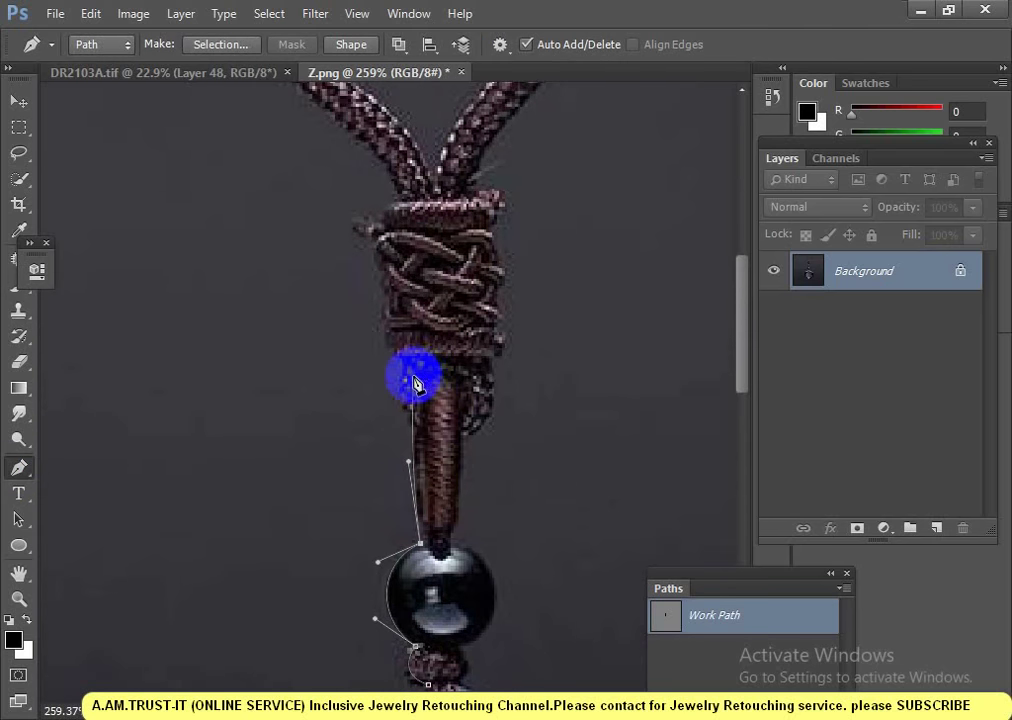
mouse_move(413, 367)
left_mouse_down()
mouse_move(422, 340)
mouse_move(397, 352)
mouse_move(377, 297)
mouse_move(376, 220)
mouse_move(398, 203)
left_mouse_up()
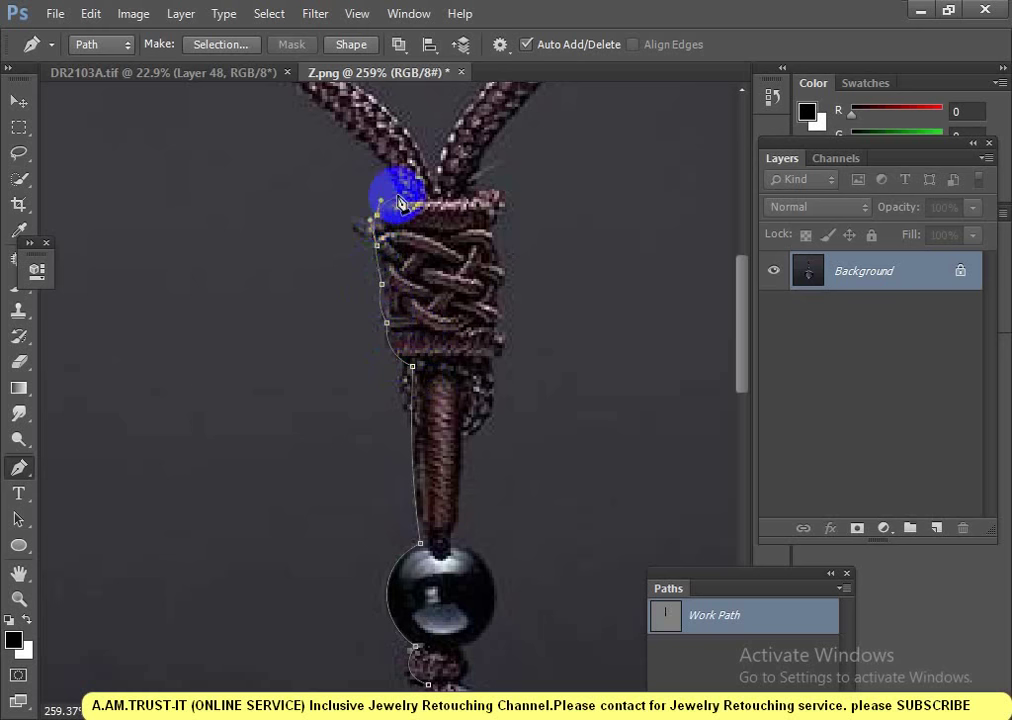
- Extend the path up the left rope to its end, across the fork, to the right rope's end
scroll(357, 131, "left", 3)
scroll(463, 294, "up", 3)
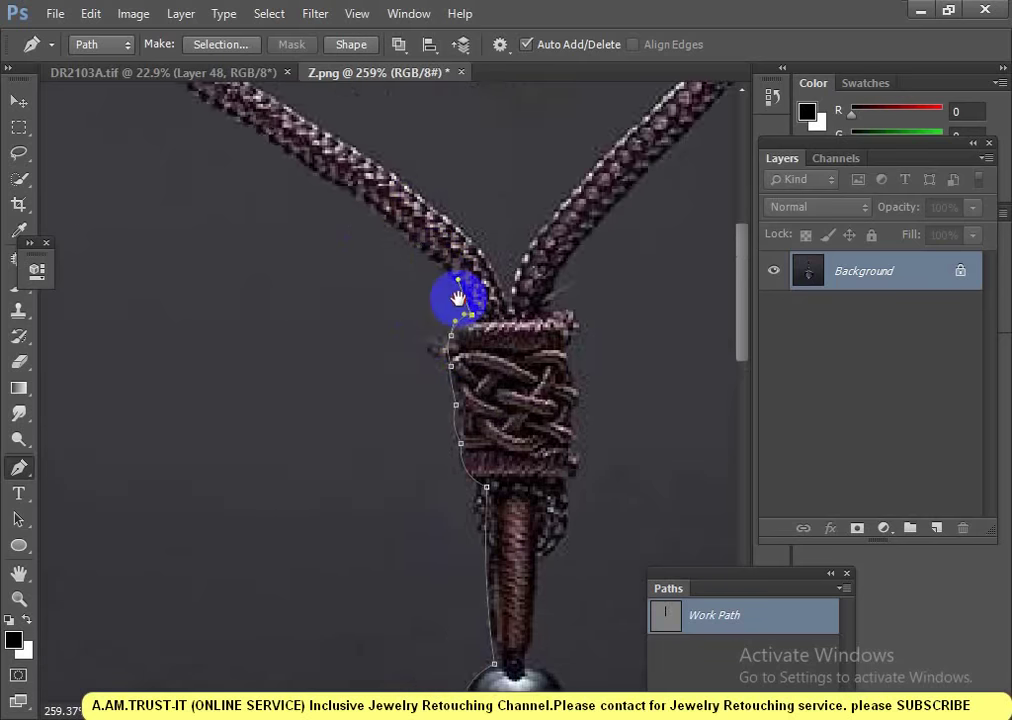
scroll(459, 328, "up", 1)
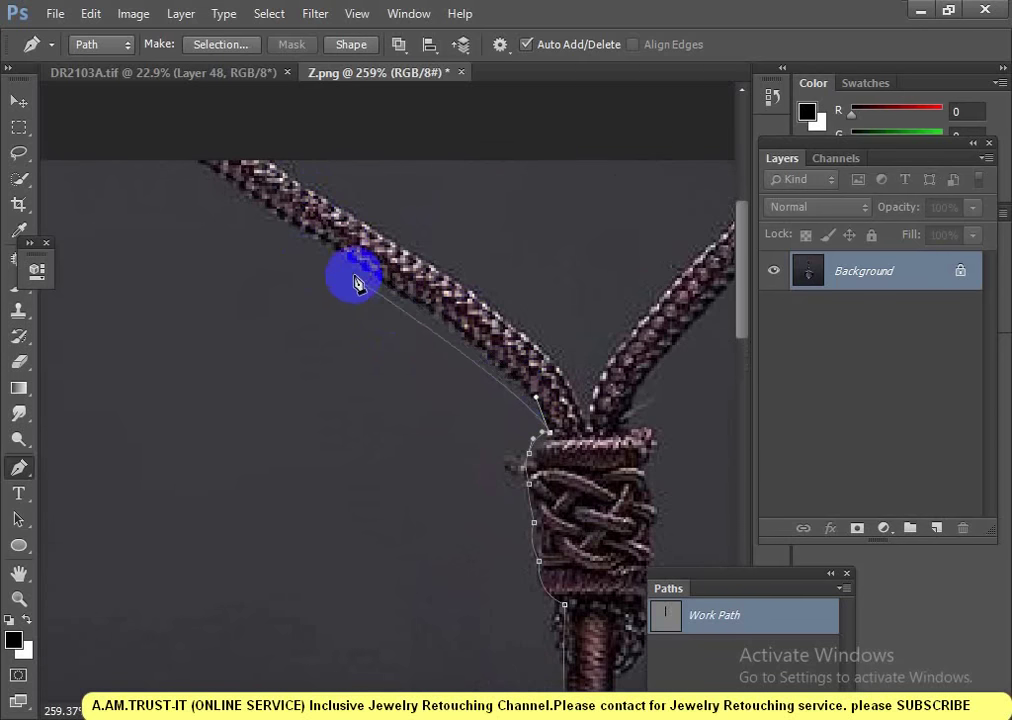
left_click_drag(358, 266, 271, 213)
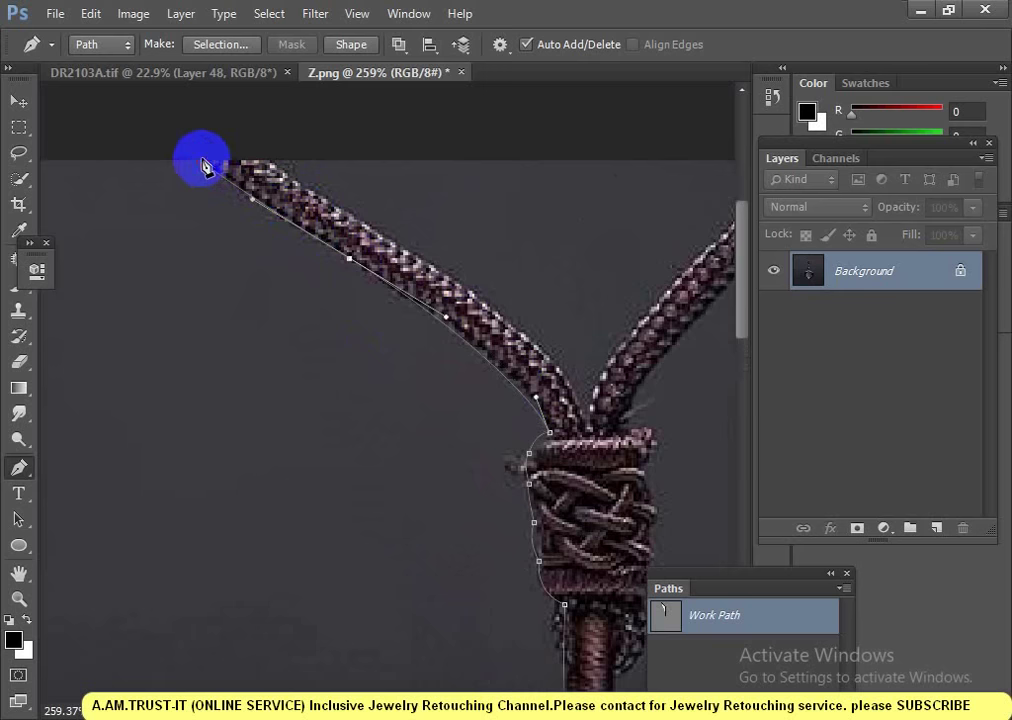
left_click_drag(199, 161, 276, 170)
scroll(294, 176, "right", 2)
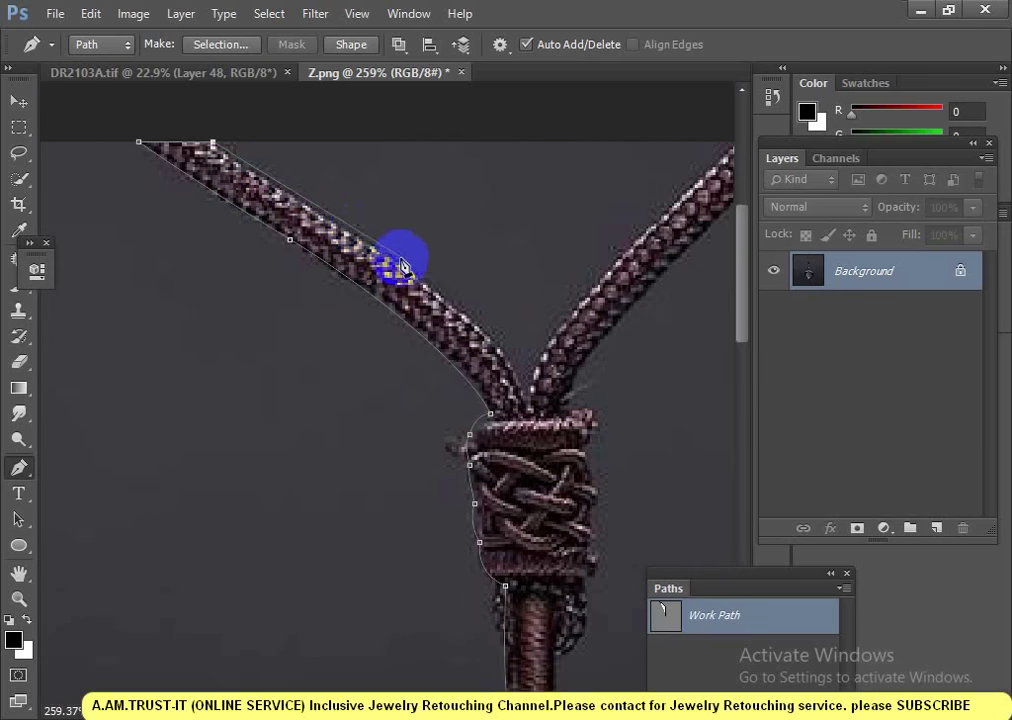
left_click_drag(396, 262, 435, 281)
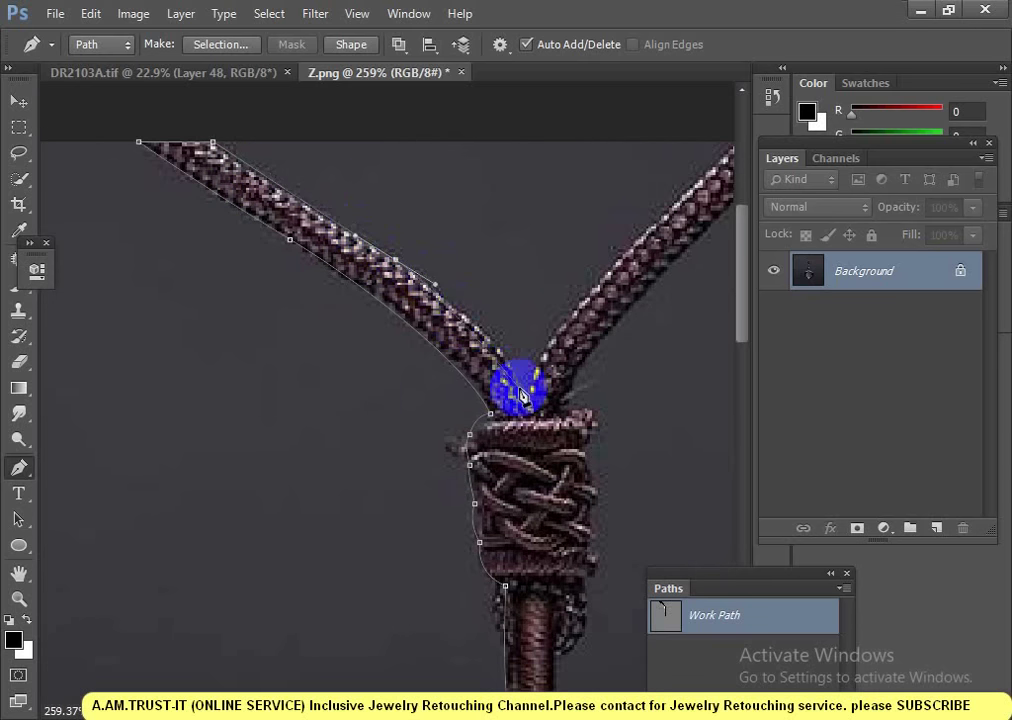
mouse_move(523, 396)
left_mouse_down()
mouse_move(537, 433)
mouse_move(560, 312)
mouse_move(357, 362)
left_mouse_up()
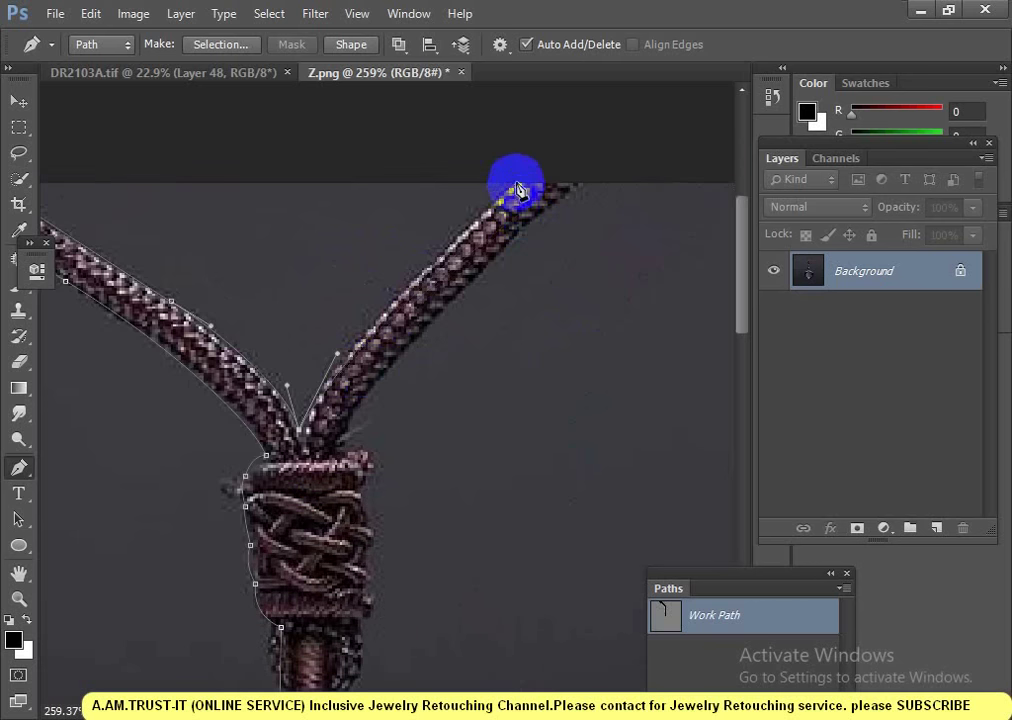
mouse_move(517, 184)
left_mouse_down()
mouse_move(632, 90)
mouse_move(570, 187)
left_mouse_up()
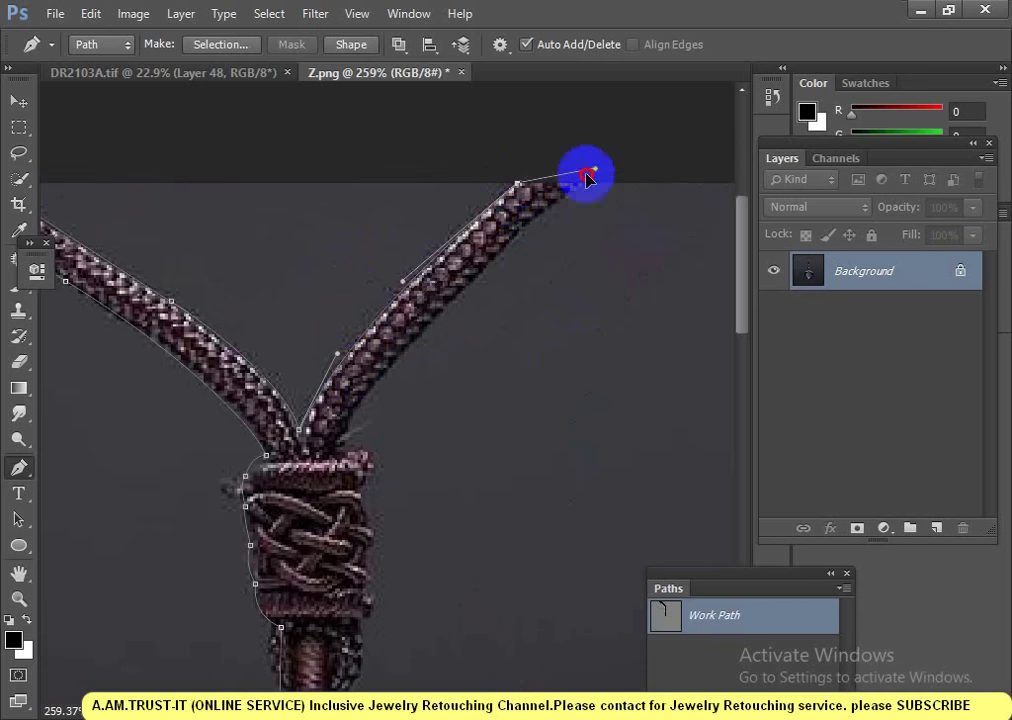
- Continue the path over the woven knot's top and down its right side toward the bead
left_click_drag(436, 300, 473, 230)
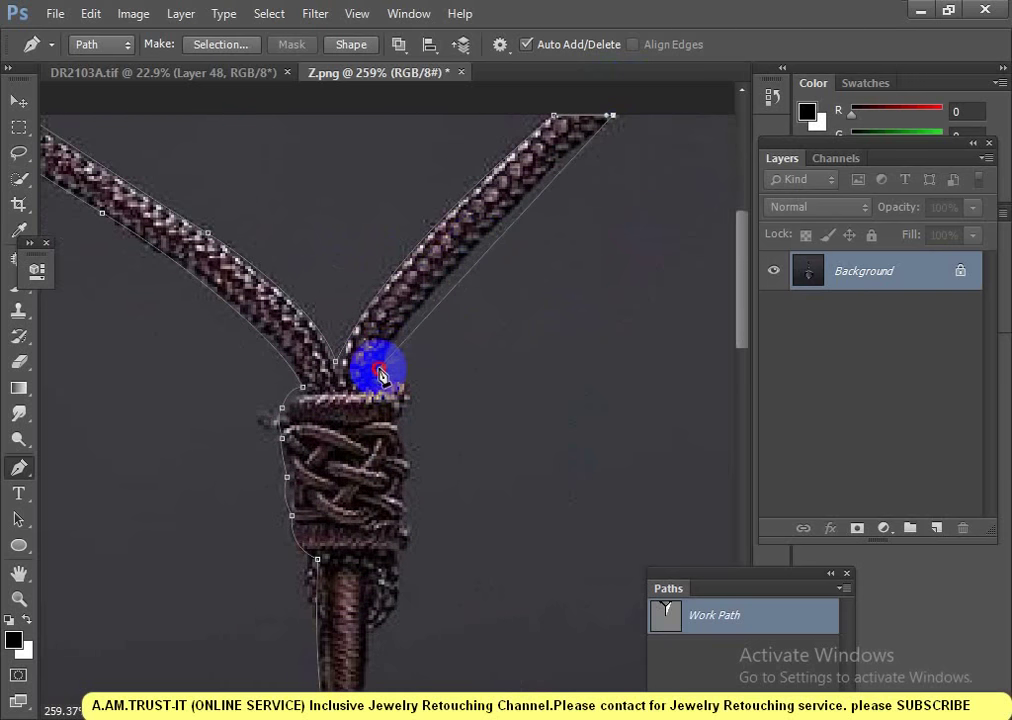
left_click_drag(381, 373, 395, 393)
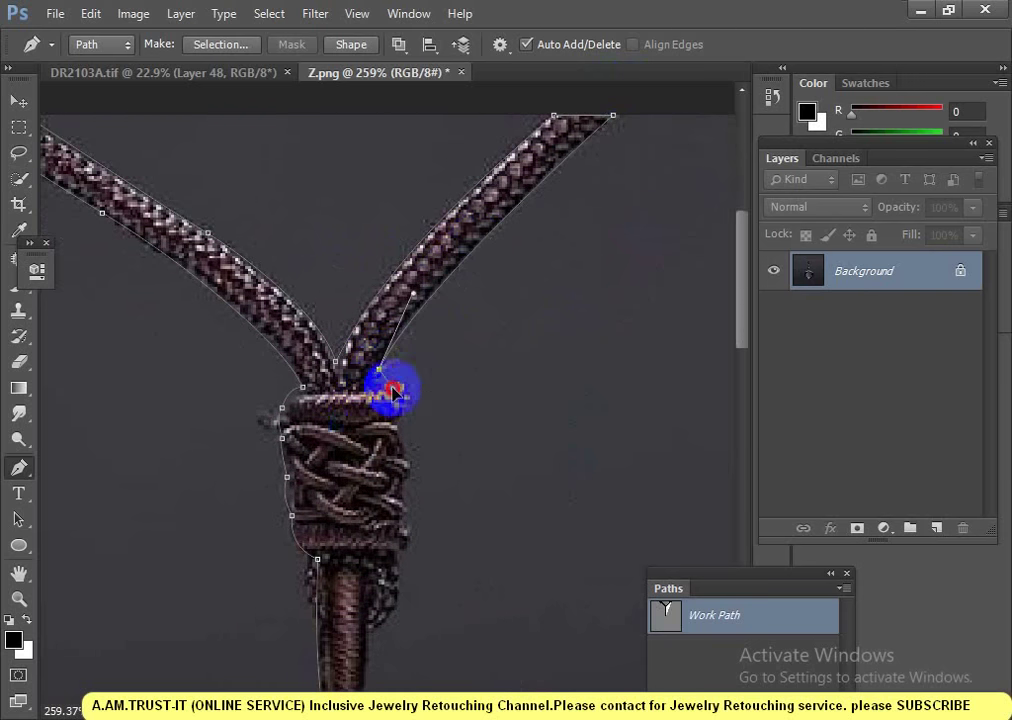
mouse_move(398, 380)
left_mouse_down()
mouse_move(398, 420)
mouse_move(414, 443)
mouse_move(404, 438)
left_mouse_up()
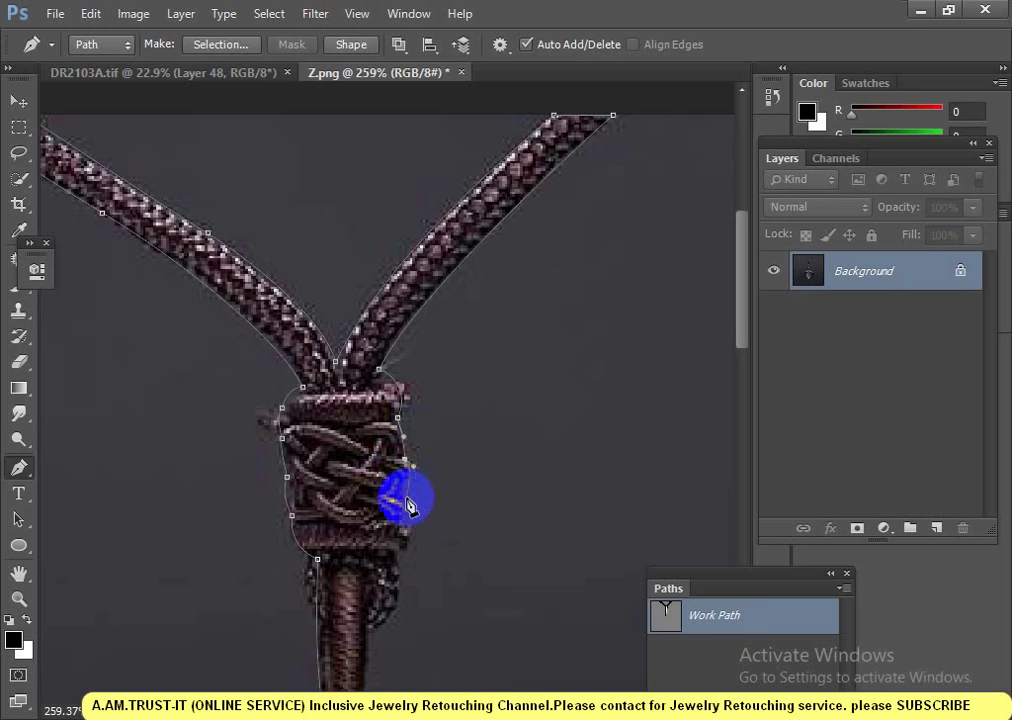
left_click_drag(415, 510, 412, 507)
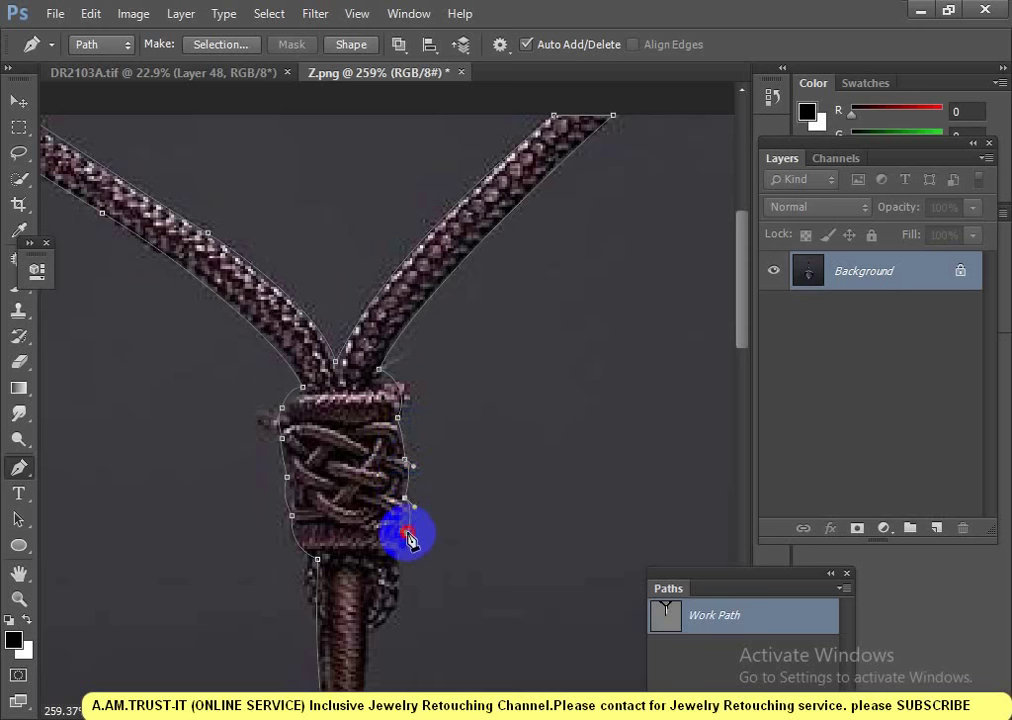
left_click(408, 535)
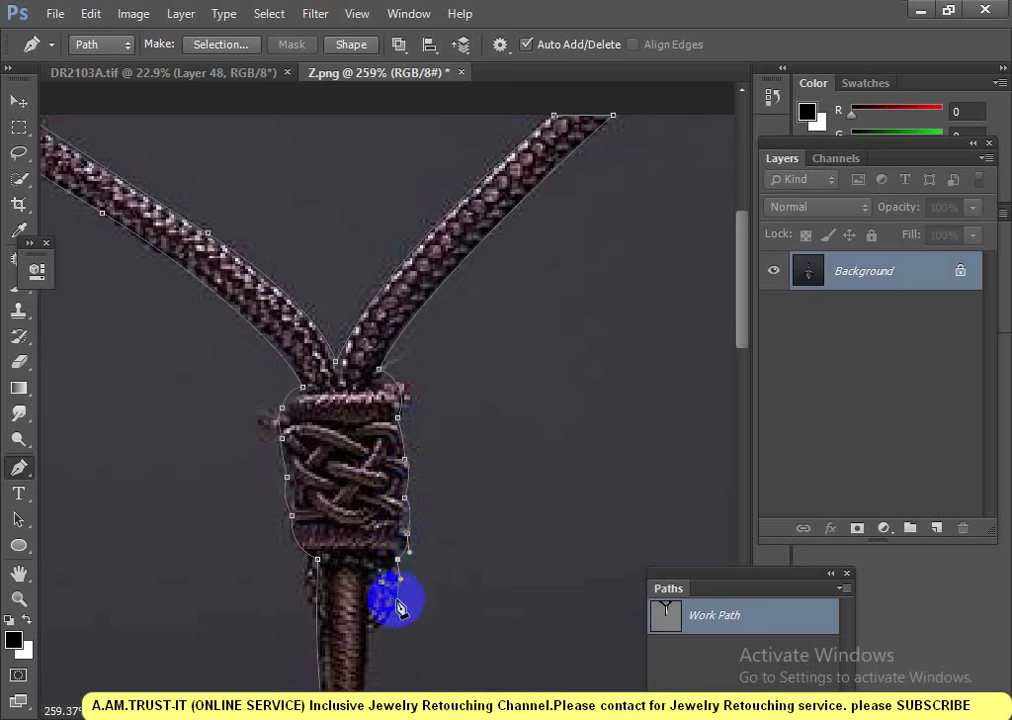
mouse_move(398, 602)
left_mouse_down()
mouse_move(443, 387)
mouse_move(445, 412)
mouse_move(382, 444)
mouse_move(384, 432)
mouse_move(416, 485)
mouse_move(412, 538)
left_mouse_up()
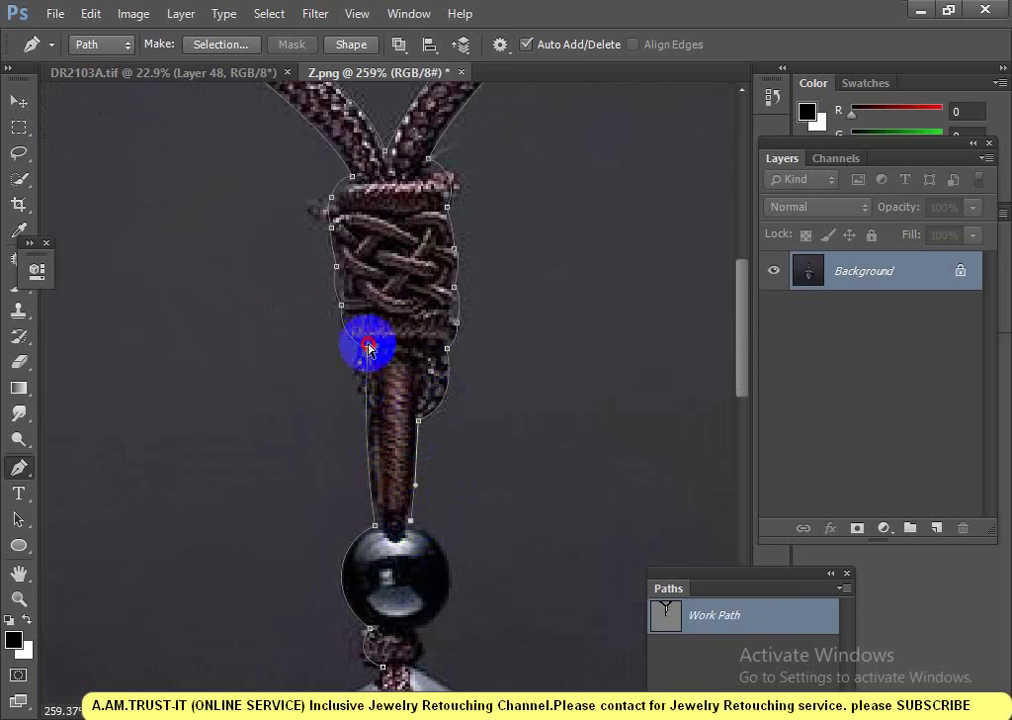
- Add anchors down the cord below the knot, resuming the path from the bead's top
left_click_drag(368, 346, 372, 358)
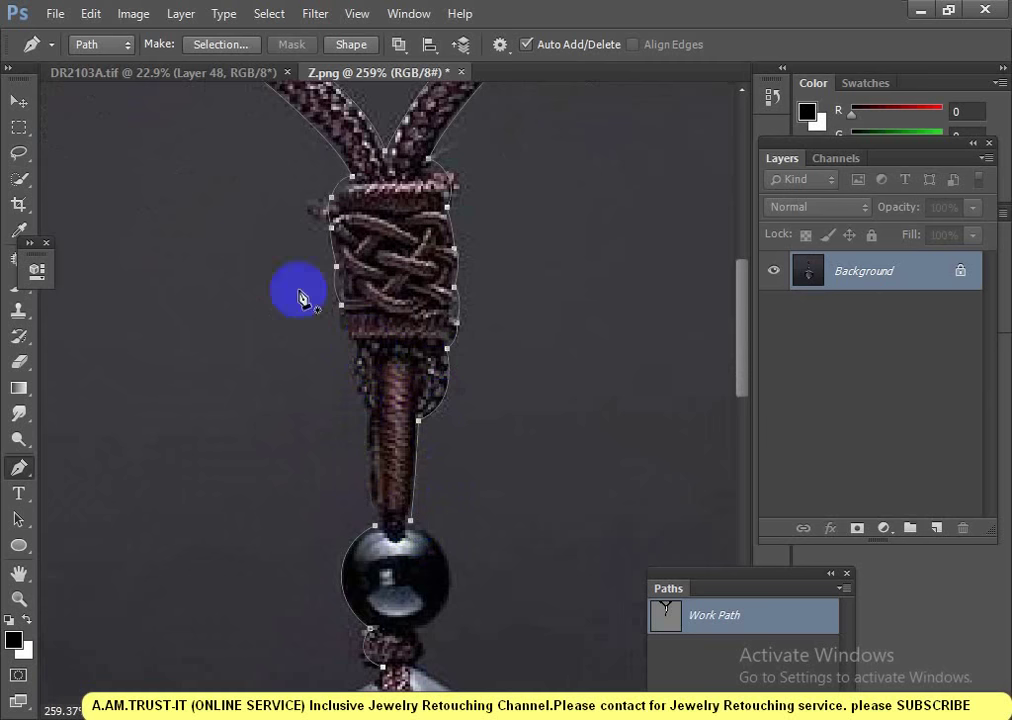
left_click(385, 533)
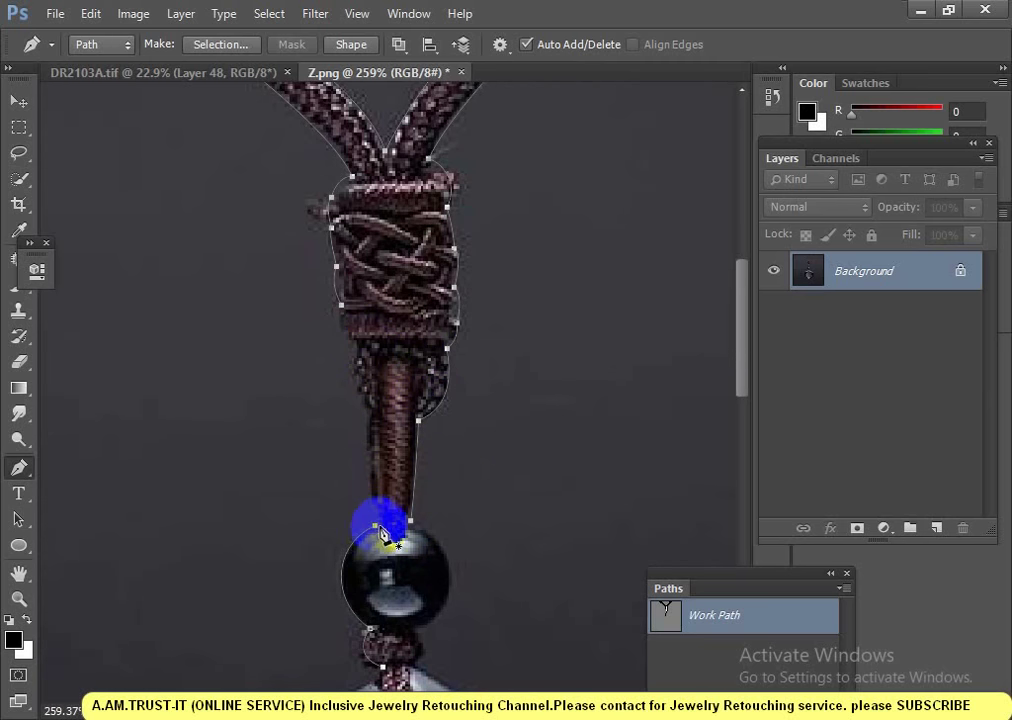
left_click(373, 520)
left_click(380, 418)
mouse_move(366, 347)
left_mouse_down()
mouse_move(347, 341)
mouse_move(357, 340)
left_mouse_up()
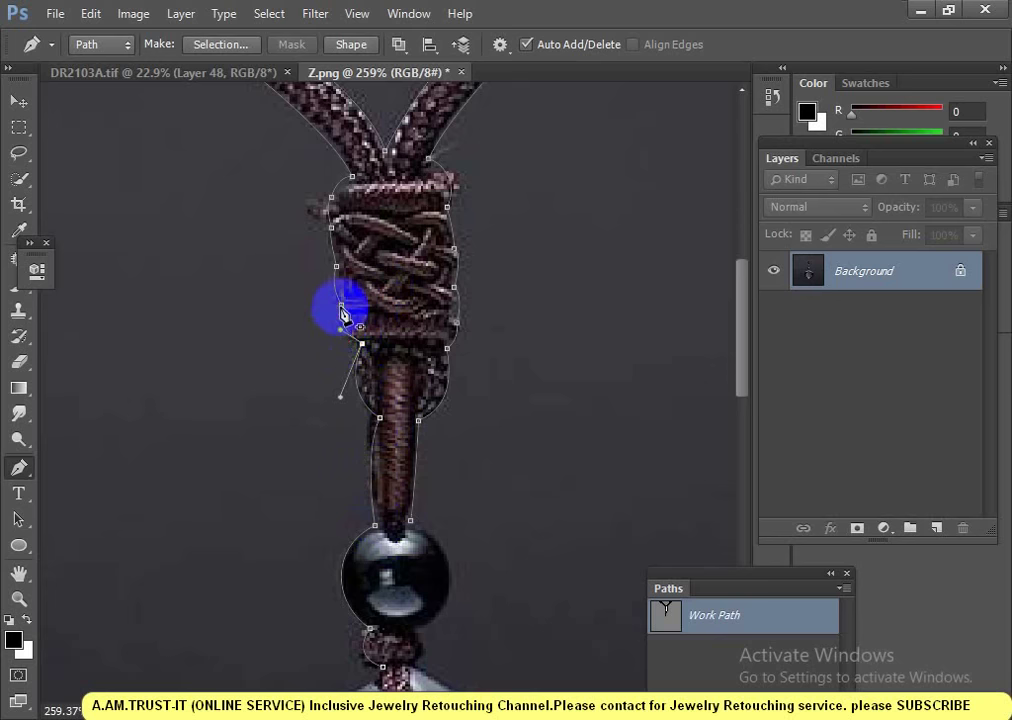
mouse_move(407, 373)
left_mouse_down()
mouse_move(349, 363)
mouse_move(452, 354)
mouse_move(389, 339)
mouse_move(417, 445)
mouse_move(333, 500)
left_mouse_up()
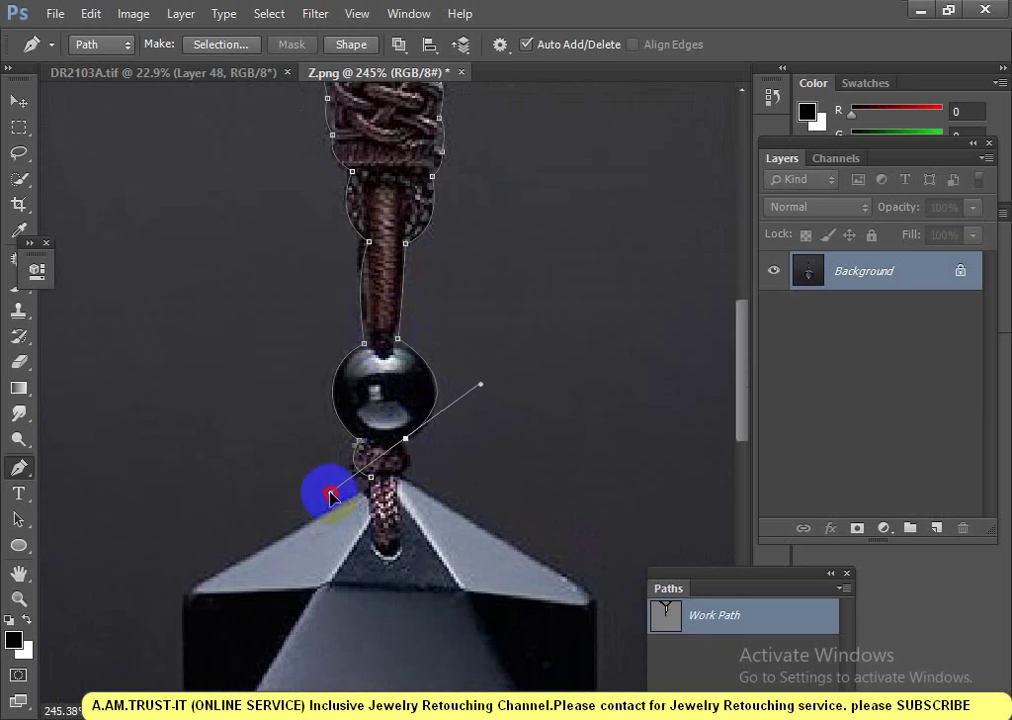
- Wrap the path around the bead's right side and below it, undoing one misplaced anchor
left_click_drag(329, 487, 330, 519)
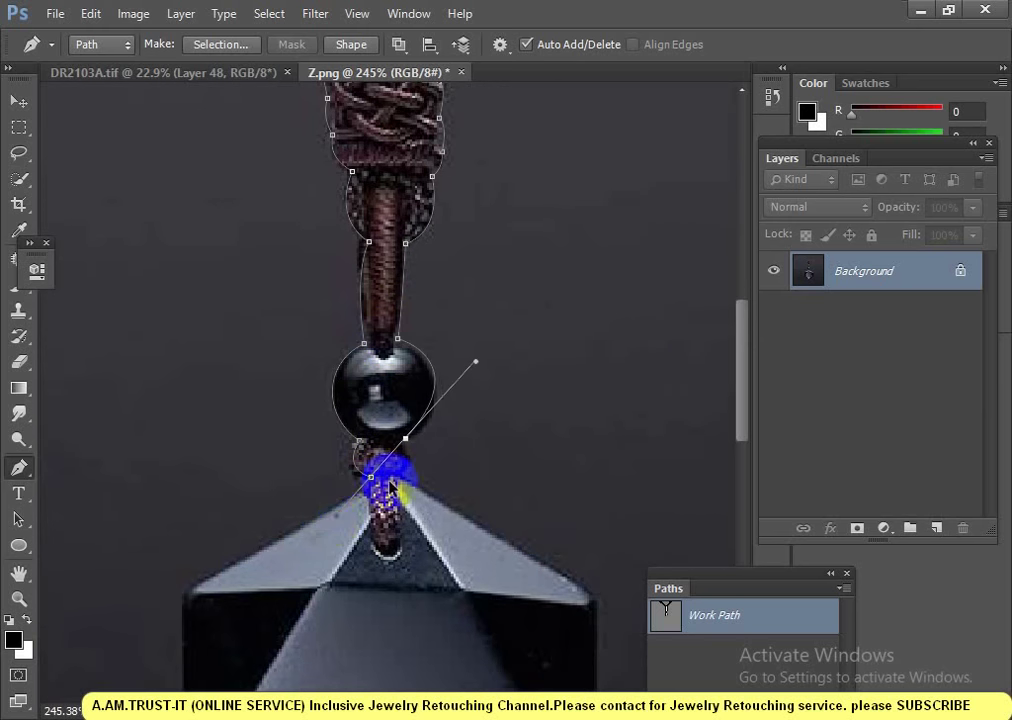
key("ctrl+z")
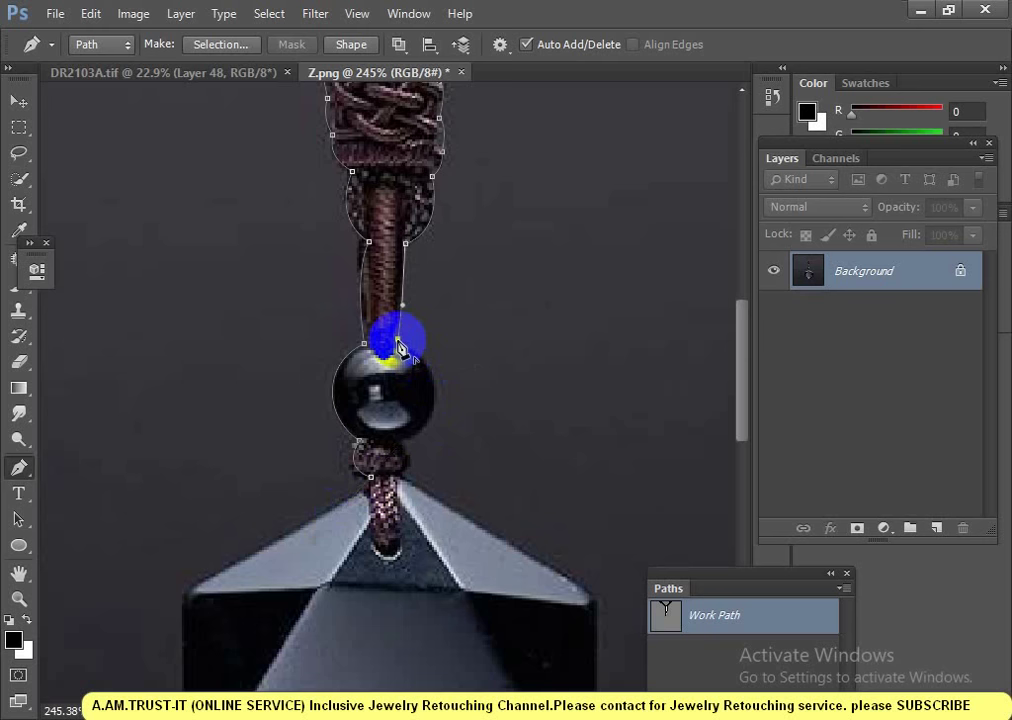
left_click_drag(409, 345, 447, 359)
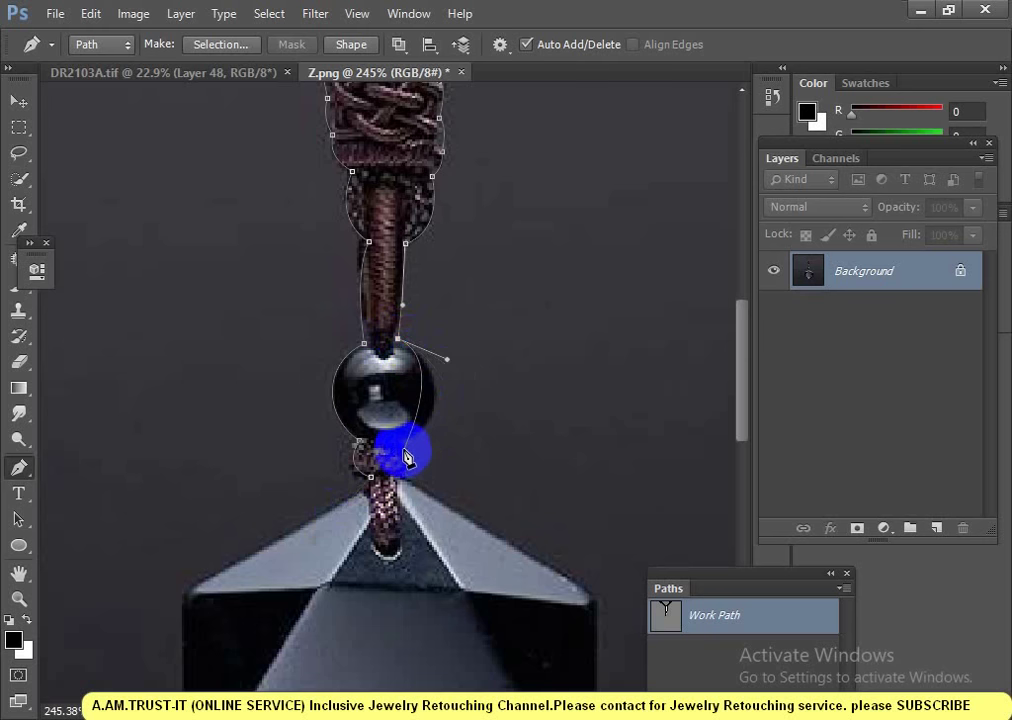
left_click_drag(400, 440, 355, 445)
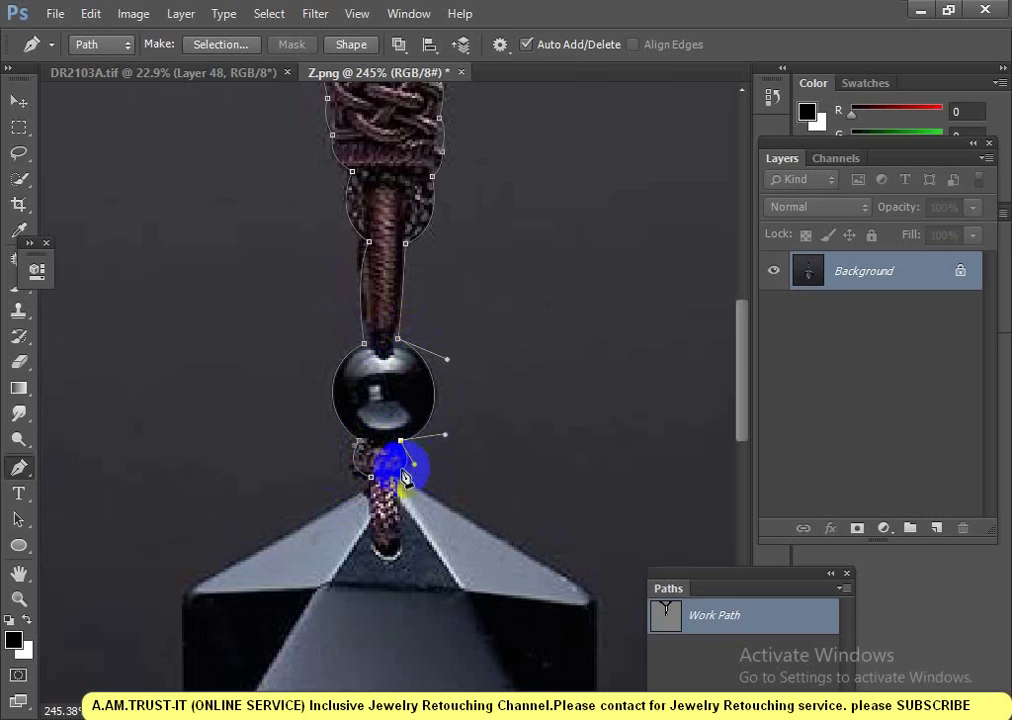
left_click_drag(410, 483, 339, 362)
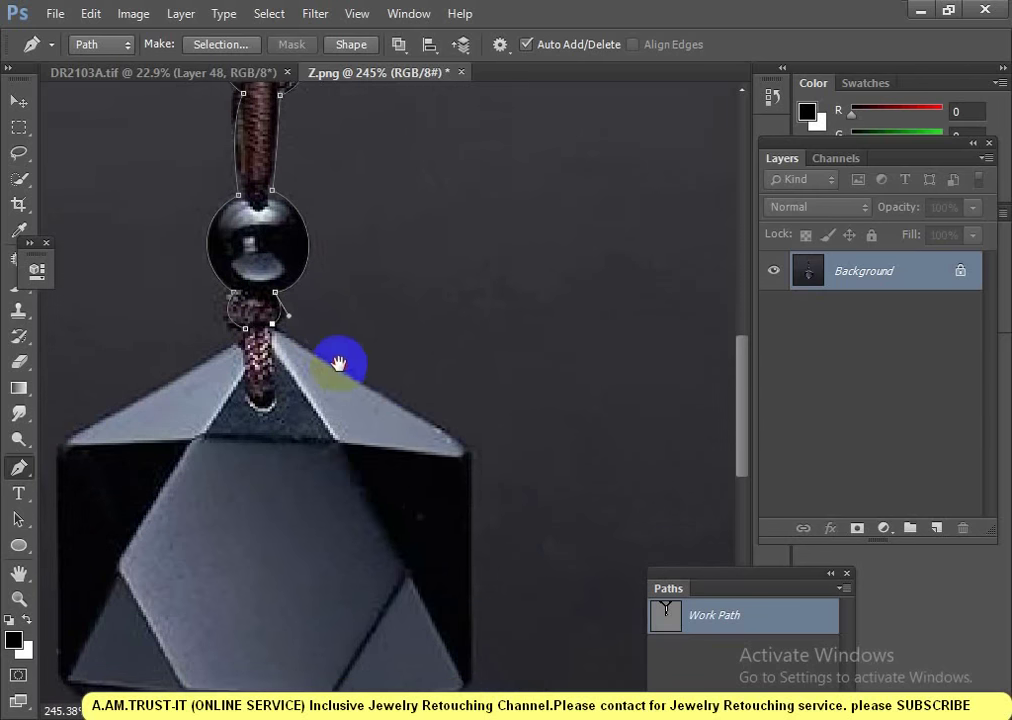
- Place anchors at the pendant's right corners, bottom tip and along its left edge
left_click(473, 461)
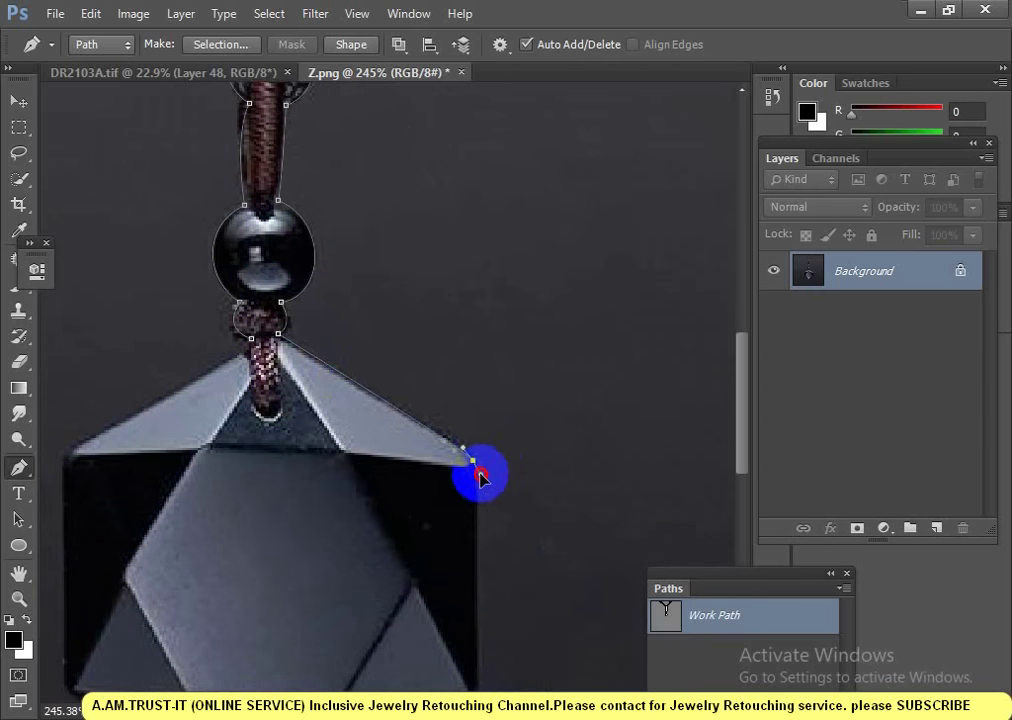
left_click_drag(488, 565, 508, 316)
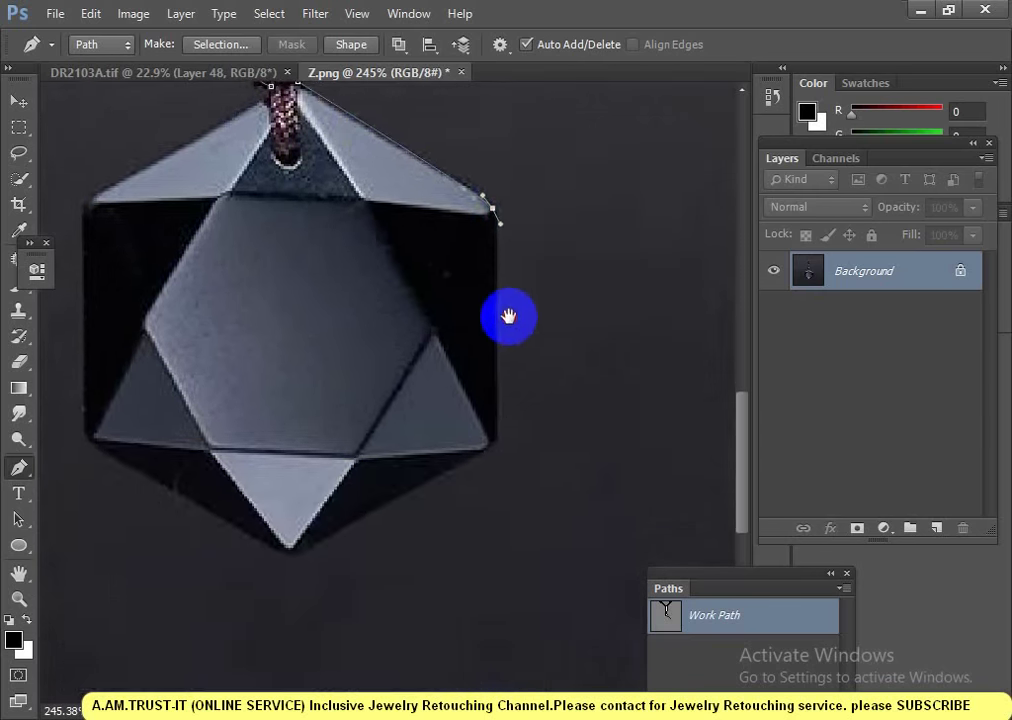
left_click(491, 459)
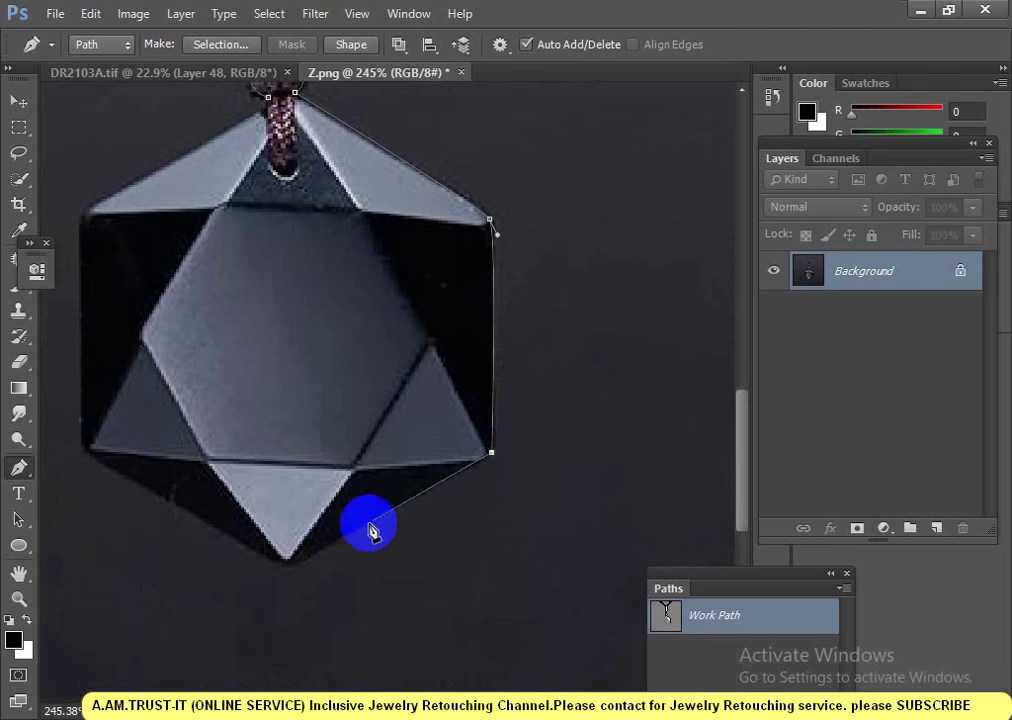
left_click_drag(370, 530, 500, 462)
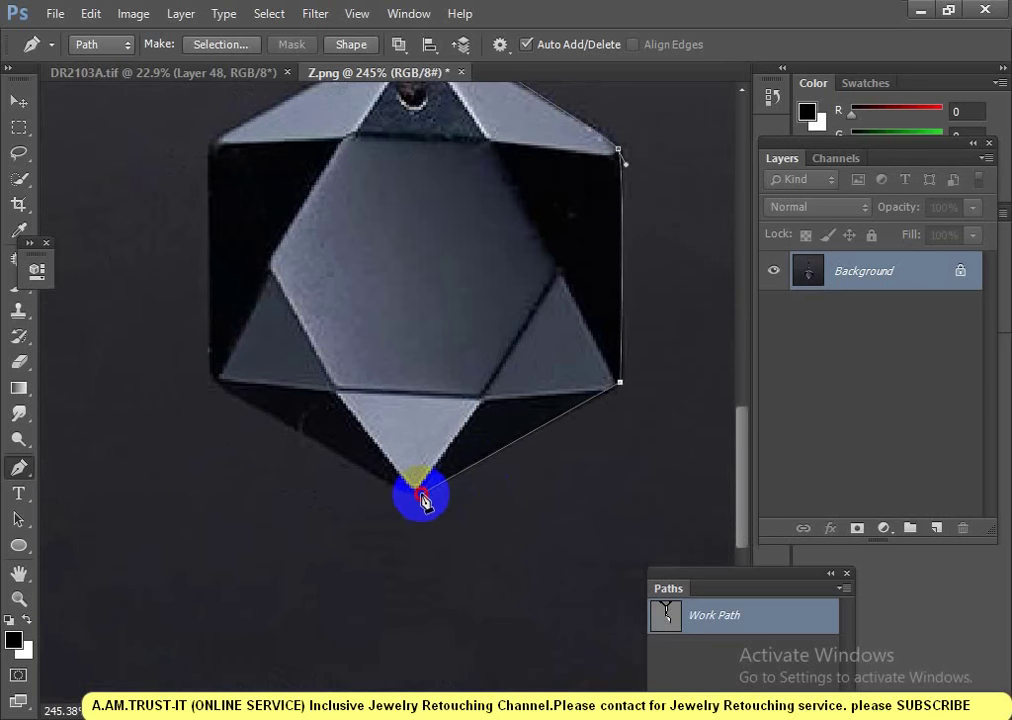
left_click_drag(421, 494, 406, 495)
left_click_drag(278, 459, 398, 481)
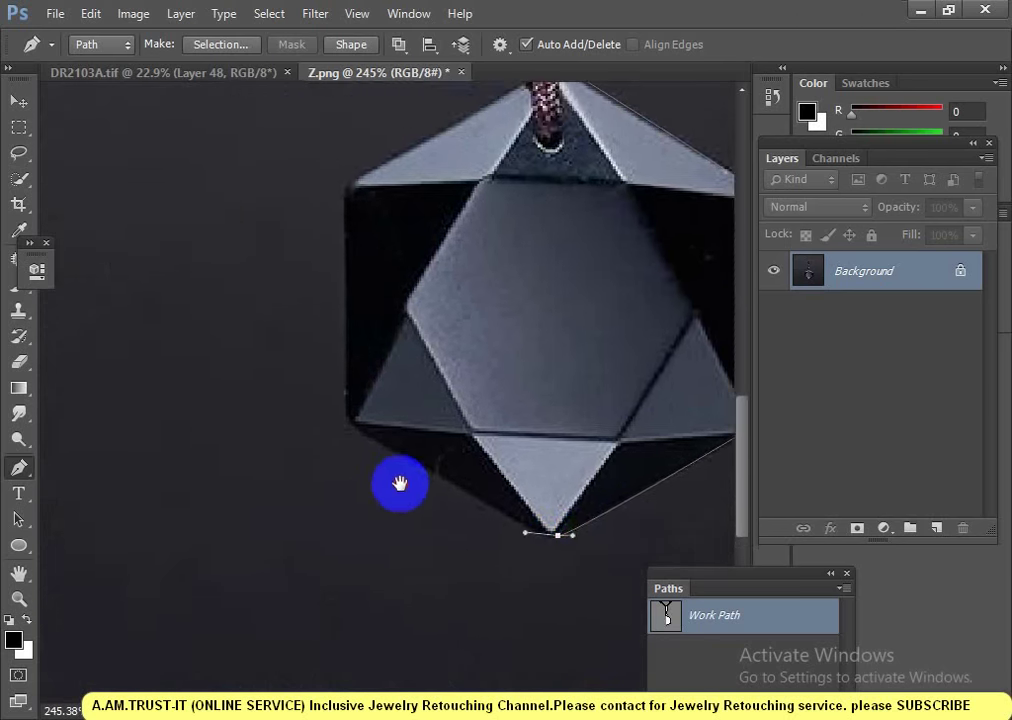
left_click_drag(346, 424, 322, 403)
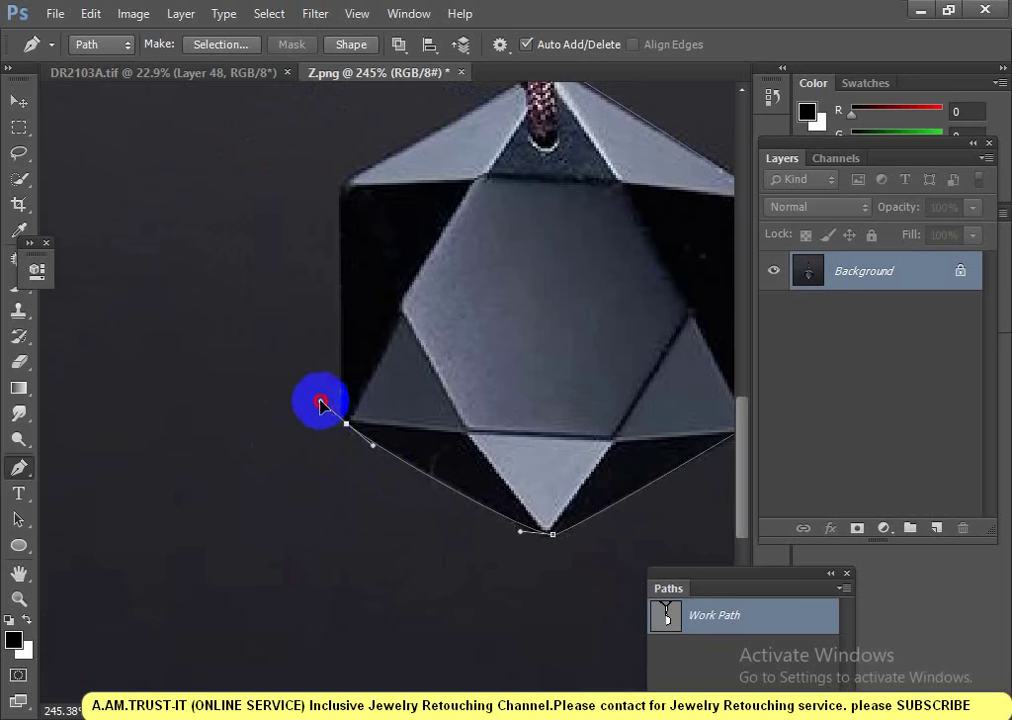
left_click(342, 326)
- Close the outline where the cord meets the pendant, then open the Save Path dialog for Work Path
left_click_drag(350, 260, 380, 538)
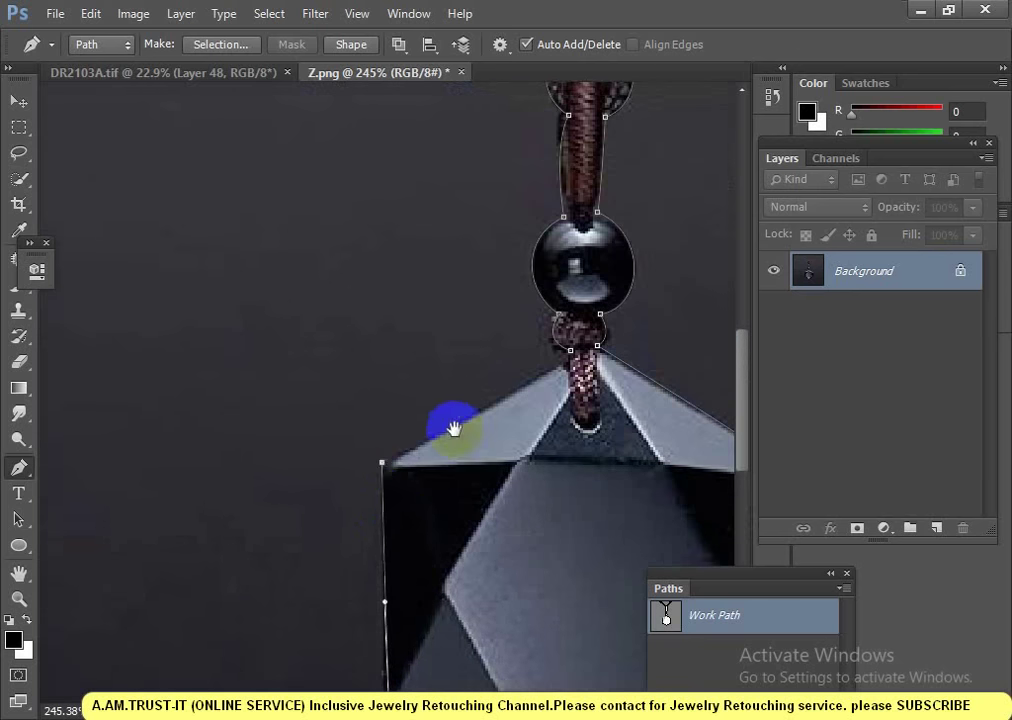
left_click_drag(450, 425, 405, 470)
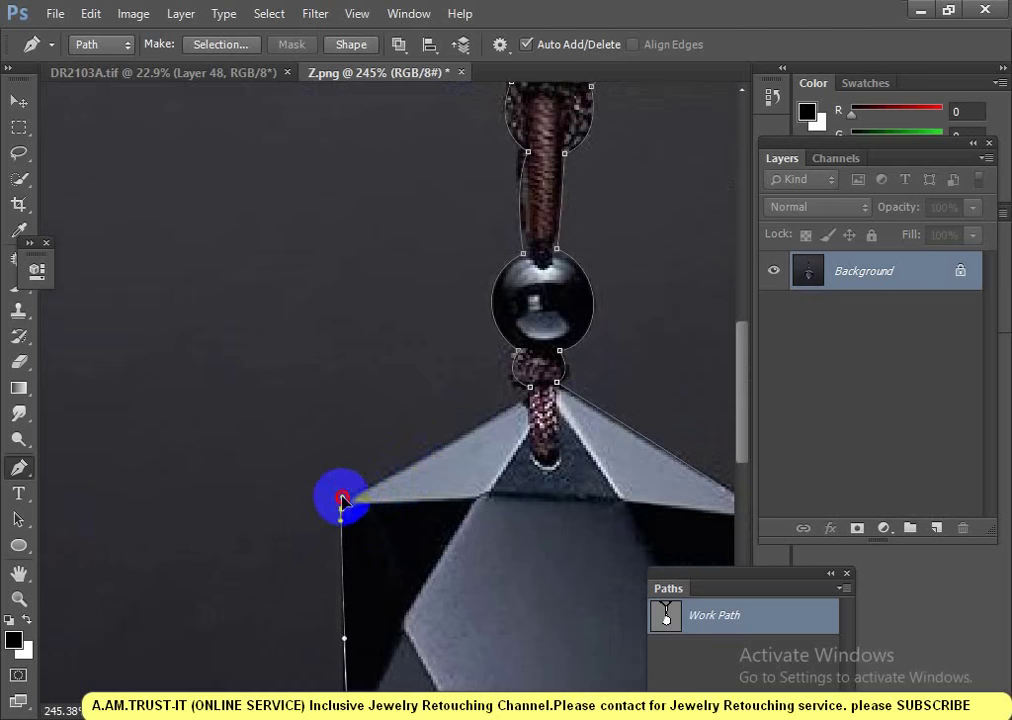
left_click(500, 402)
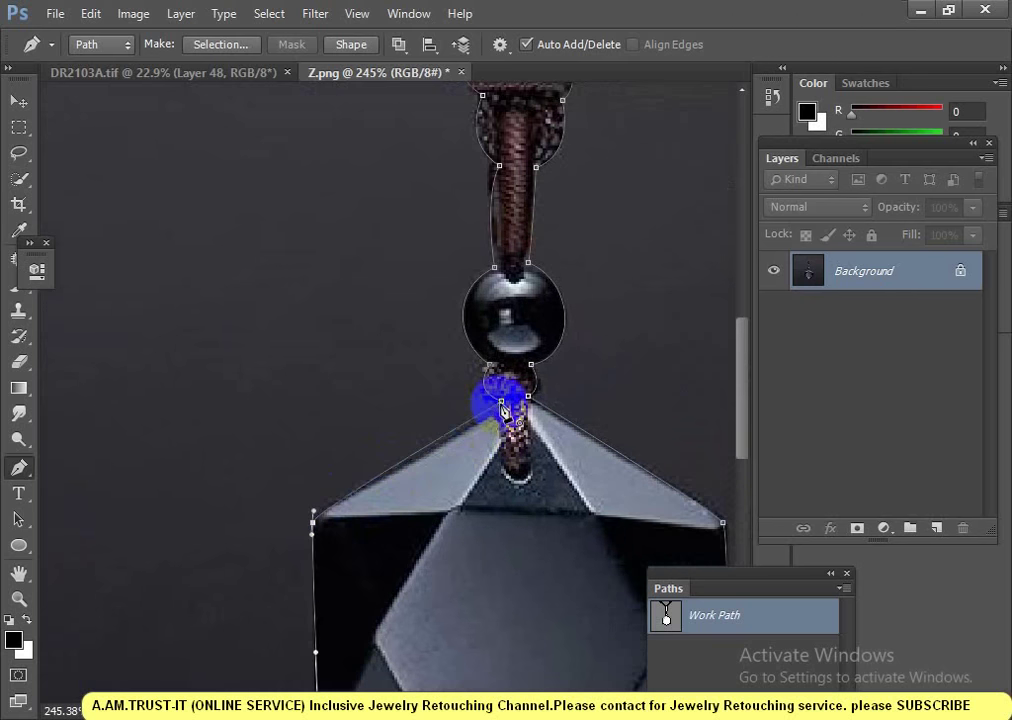
mouse_move(502, 405)
left_mouse_down()
mouse_move(515, 426)
mouse_move(480, 411)
mouse_move(445, 413)
left_mouse_up()
left_click(503, 410, "alt")
left_click(690, 620)
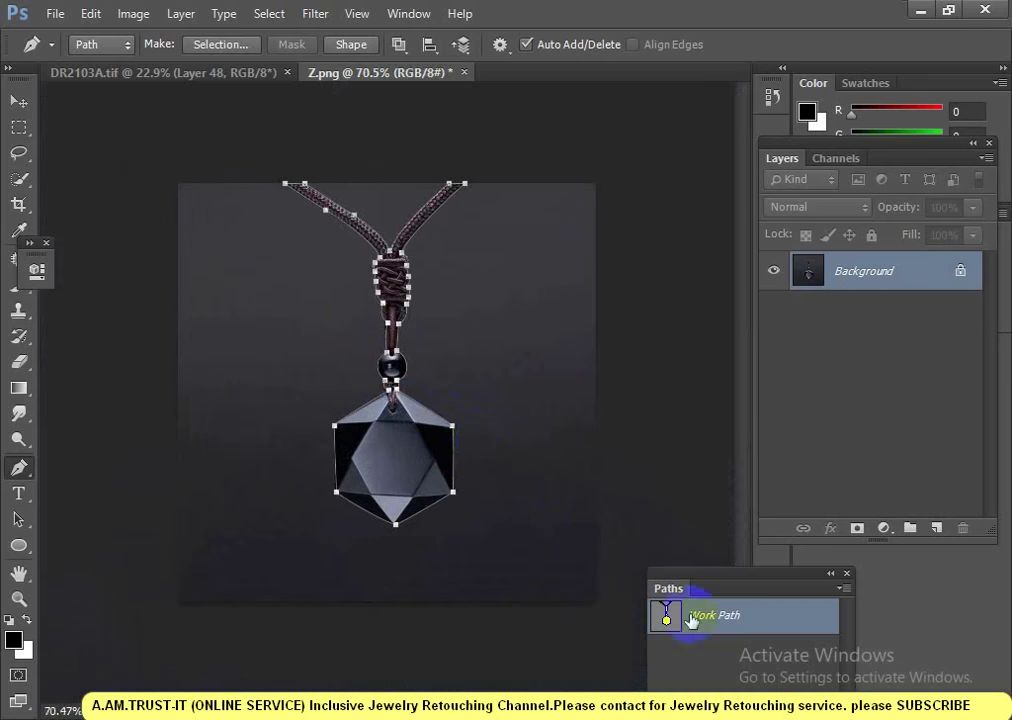
double_click(705, 618)
- Save the path as Path 1, load it as a selection and copy the pendant to new layers
left_click(609, 252)
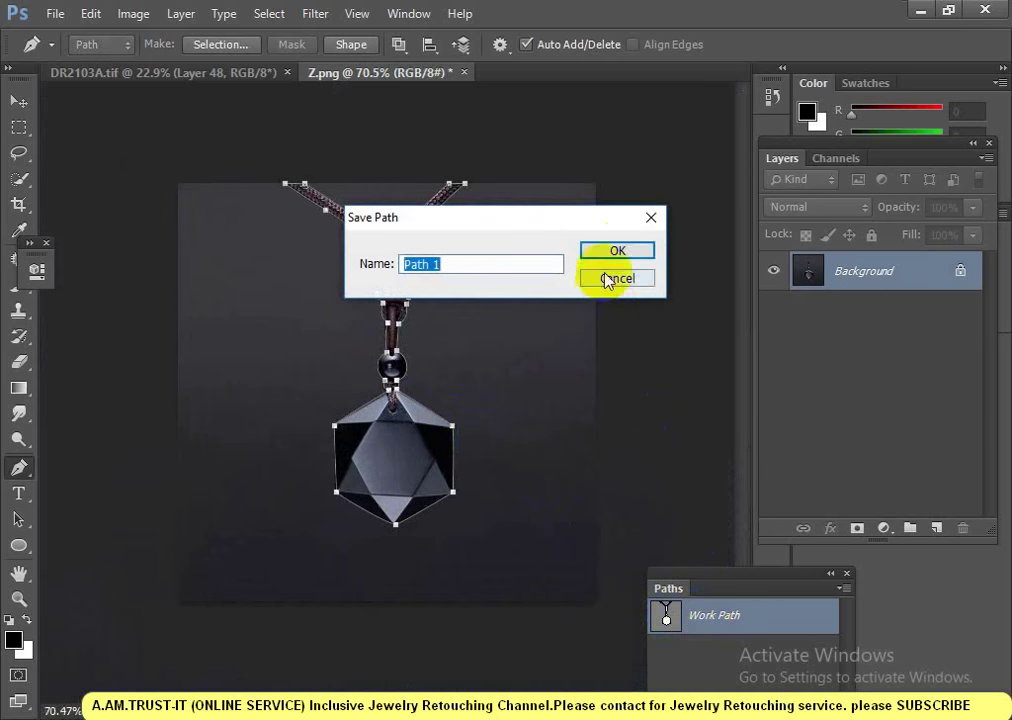
left_click(668, 614, "ctrl")
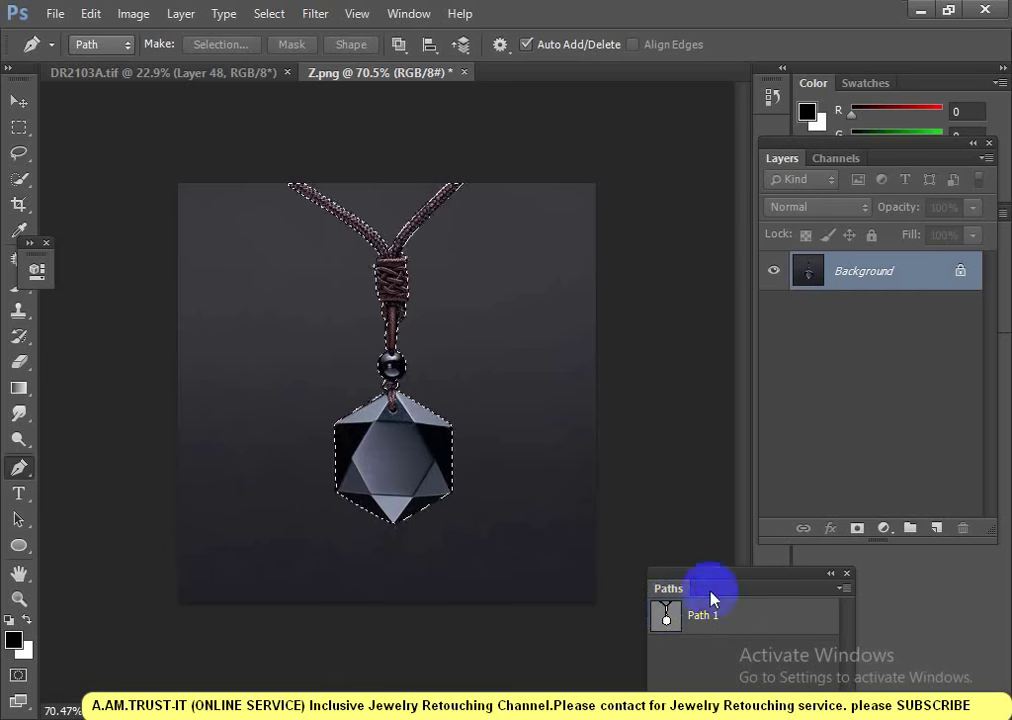
key("j")
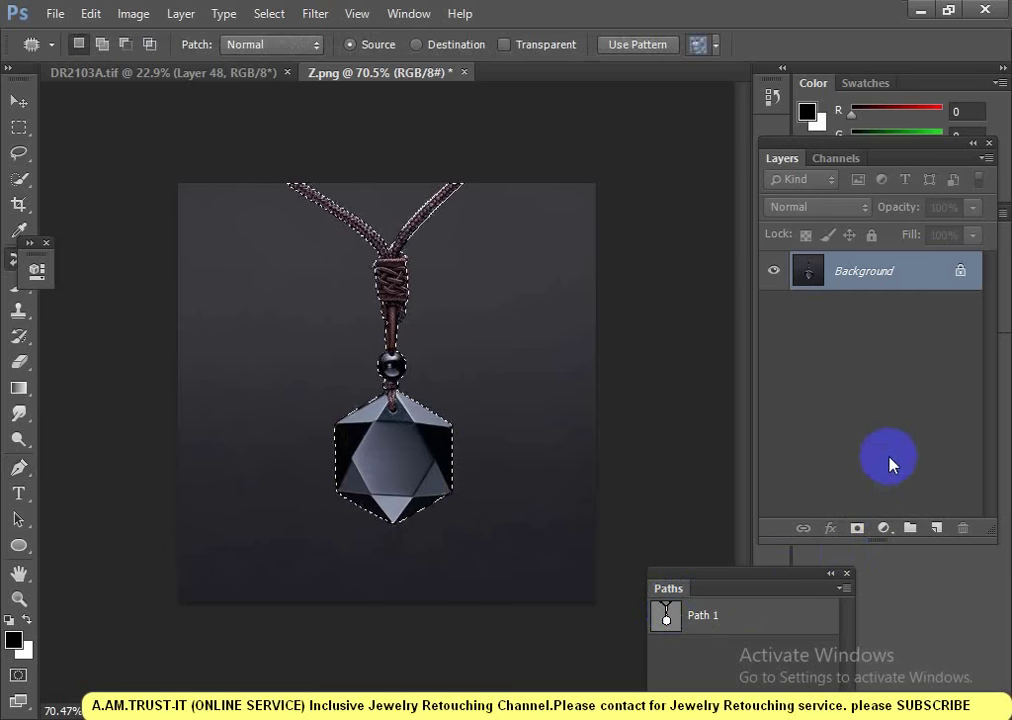
key("shift+j")
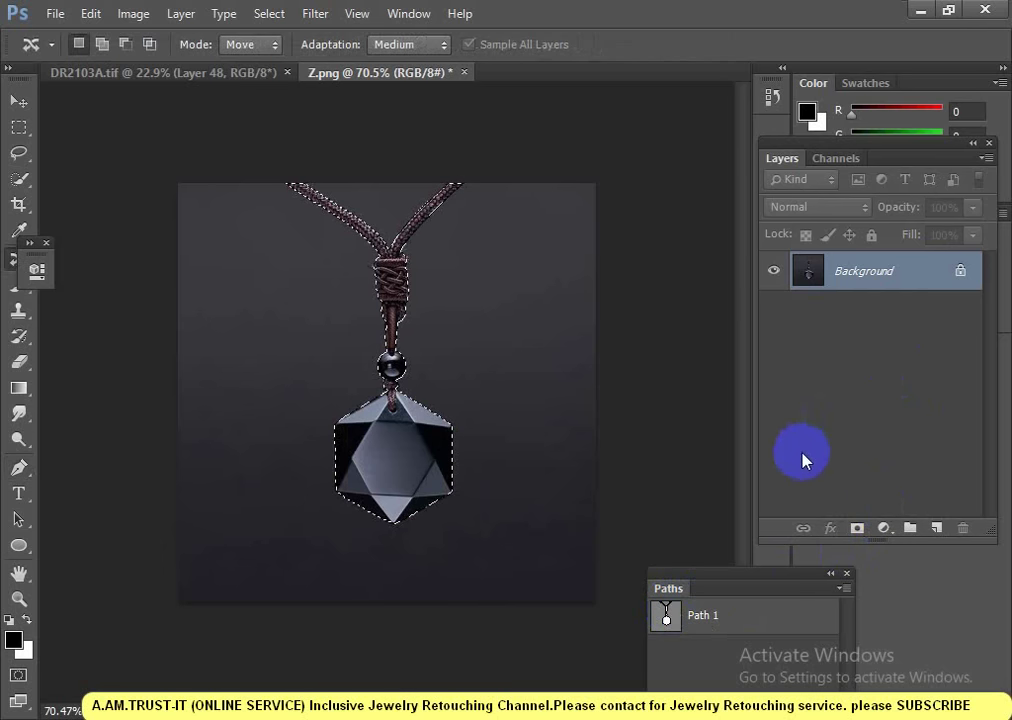
key("ctrl+j")
key("ctrl+j")
- Fill Layer 1 with white and load Layer 1 copy's pendant as a selection
left_click(880, 318)
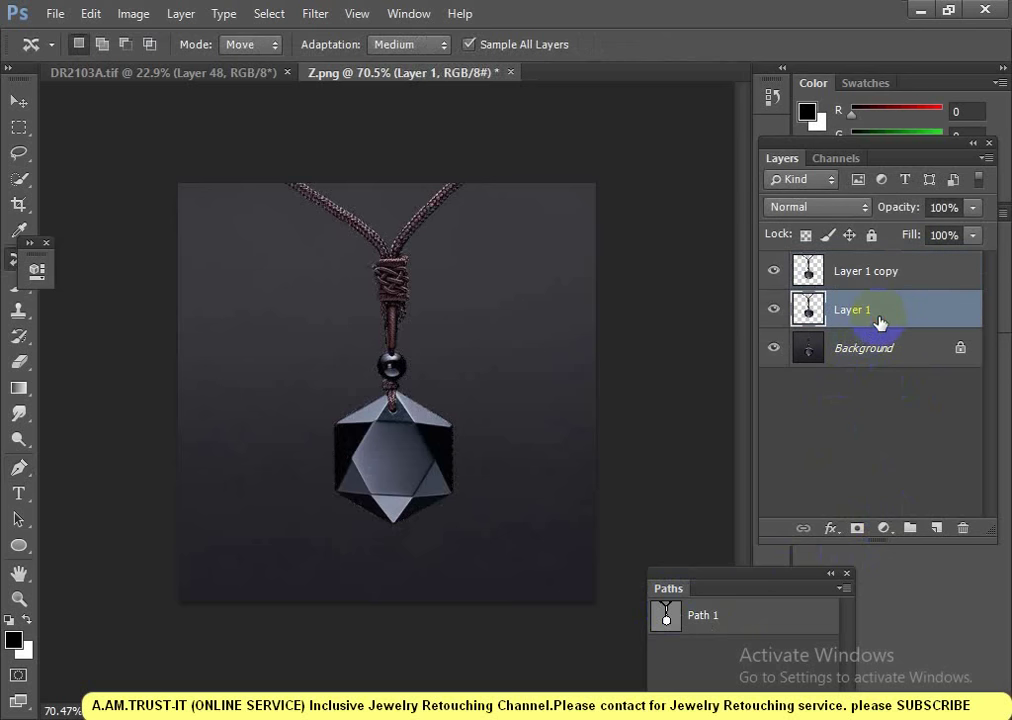
key("ctrl+BackSpace")
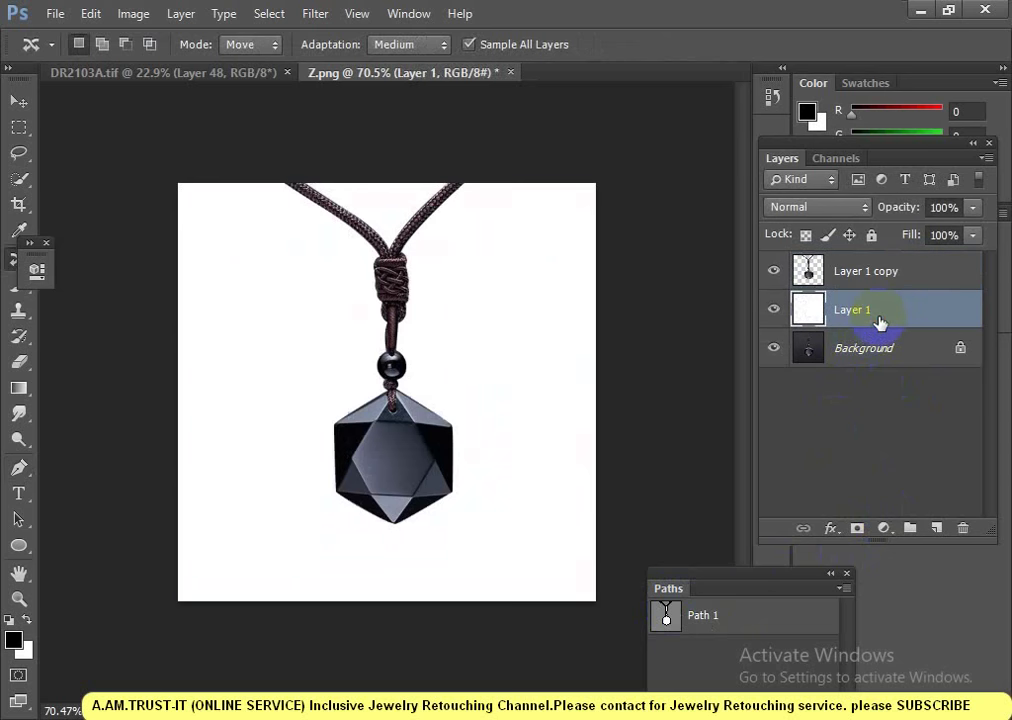
mouse_move(524, 517)
left_mouse_down()
mouse_move(474, 433)
mouse_move(520, 490)
mouse_move(480, 460)
mouse_move(452, 463)
mouse_move(361, 402)
mouse_move(409, 357)
mouse_move(375, 403)
mouse_move(407, 405)
mouse_move(429, 463)
left_mouse_up()
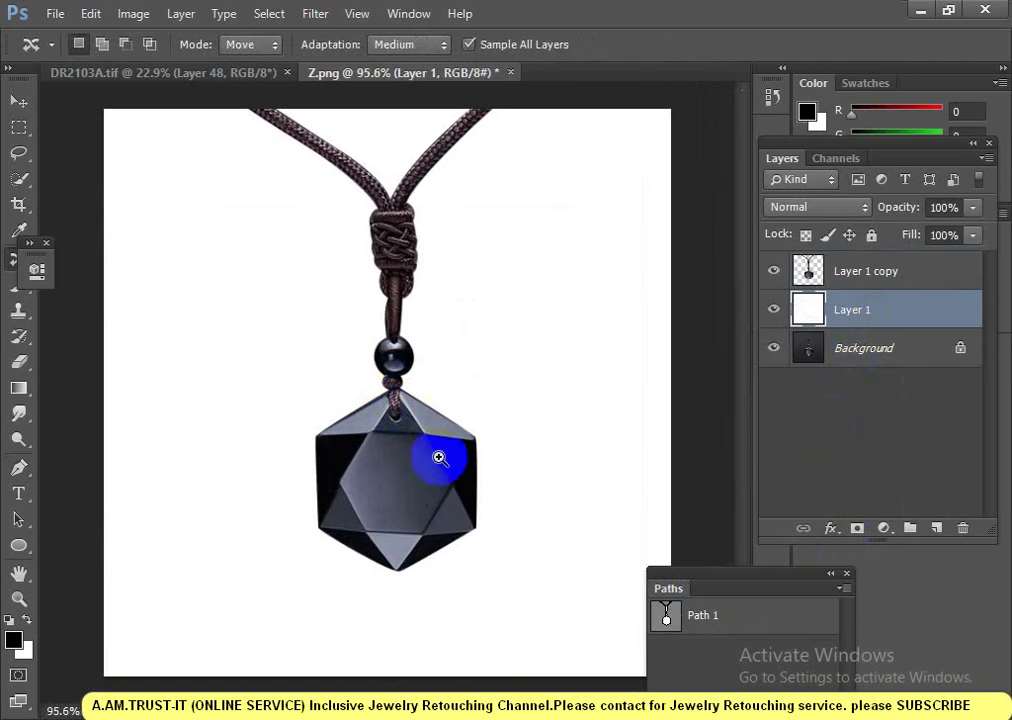
left_click(806, 268, "ctrl")
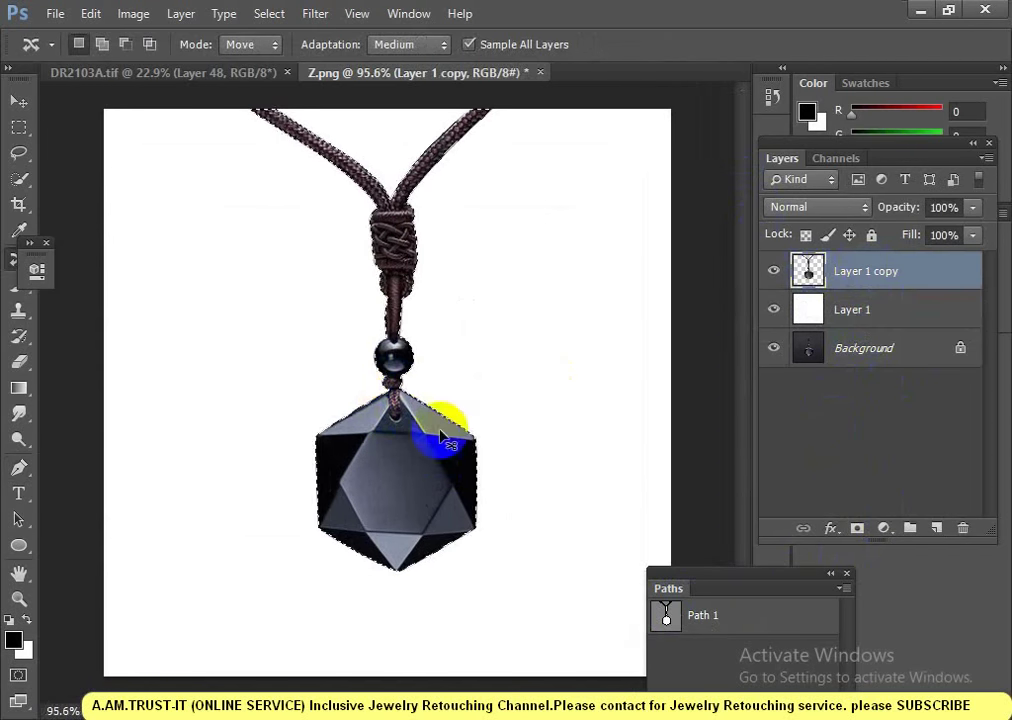
- Choose the Smudge tool at 67% strength with a 14 px brush
scroll(432, 460, "up", 2)
left_click(18, 413)
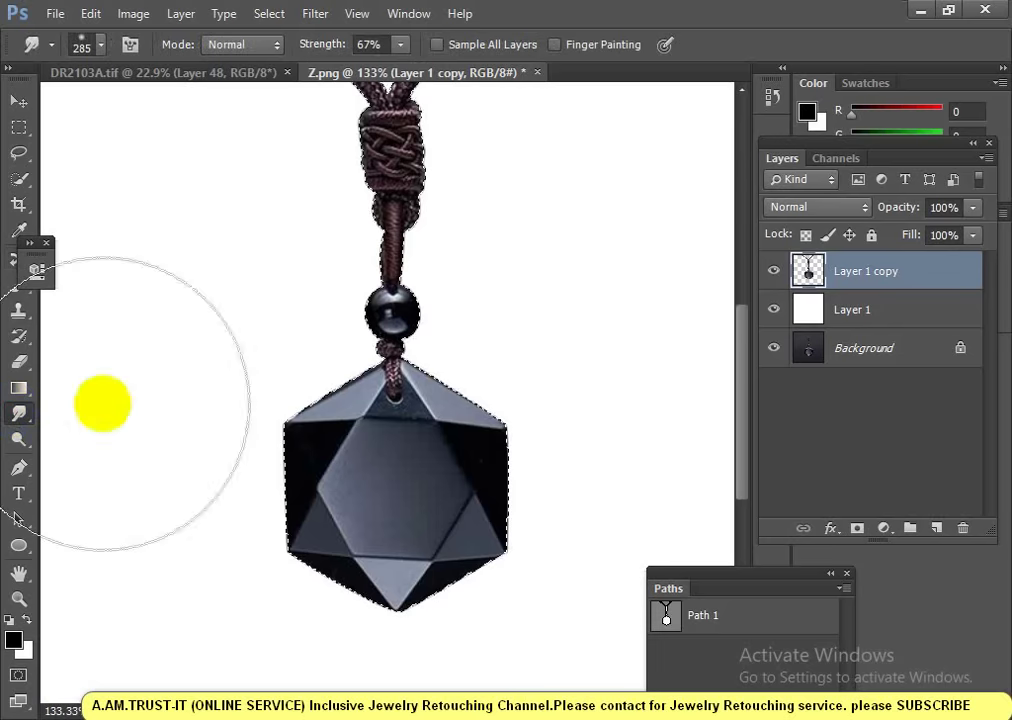
scroll(405, 400, "up", 2)
left_click_drag(402, 400, 220, 385)
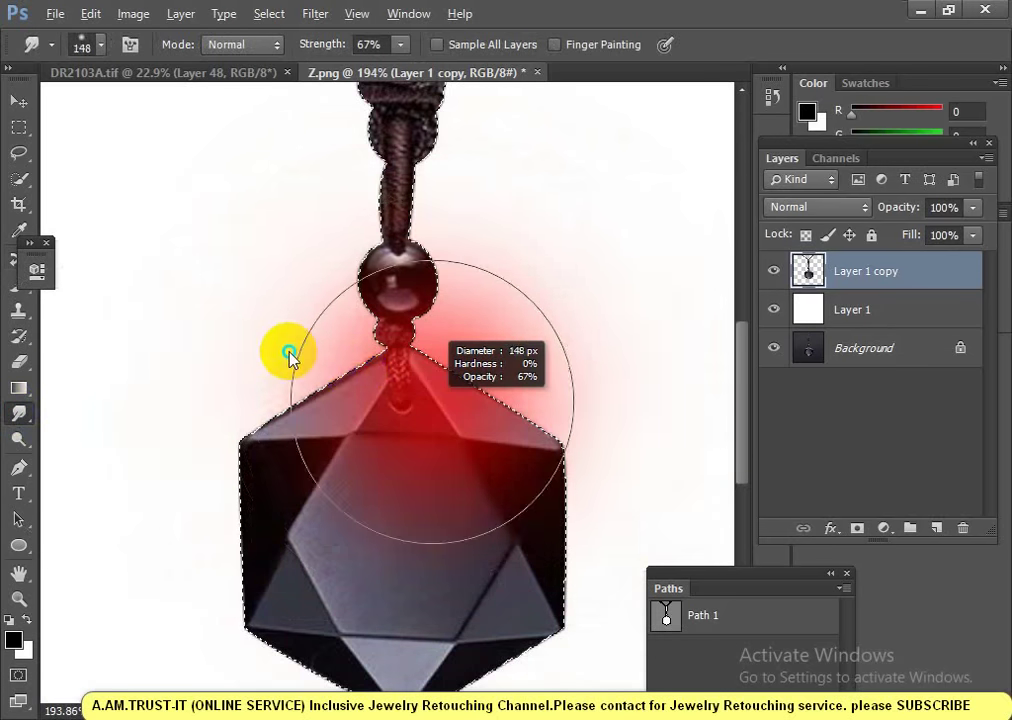
scroll(352, 515, "up", 1)
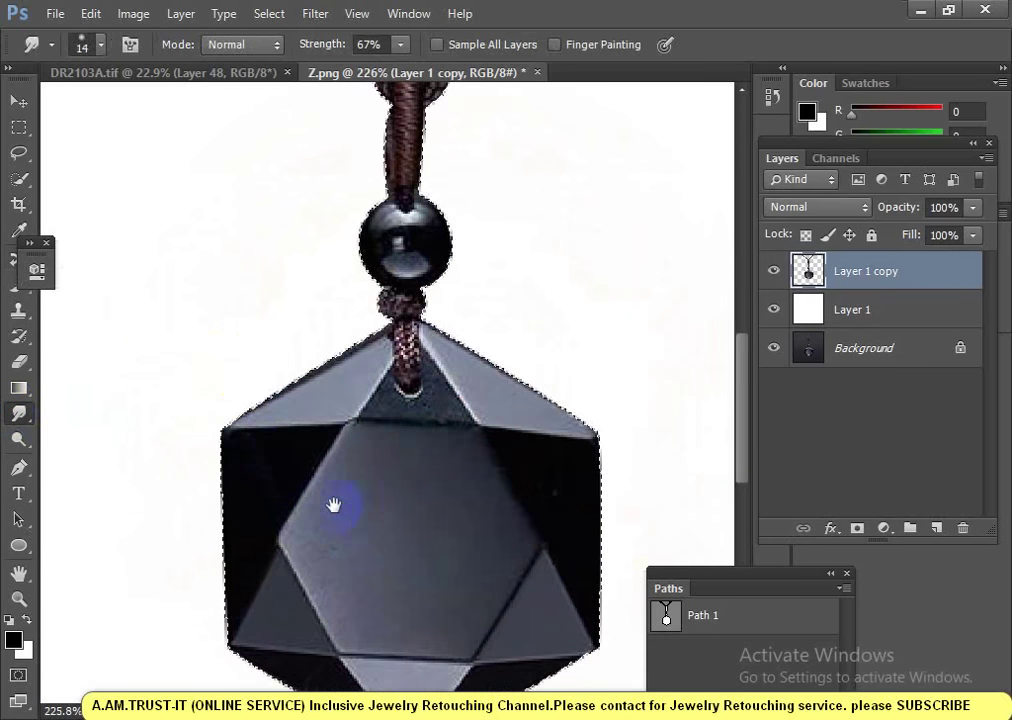
- Smudge the jagged facet edges, including near the cord entry, the left triangle and lower-right facet
mouse_move(335, 487)
left_mouse_down()
mouse_move(383, 440)
mouse_move(391, 403)
mouse_move(429, 350)
mouse_move(368, 434)
mouse_move(362, 408)
mouse_move(339, 425)
mouse_move(328, 459)
left_mouse_up()
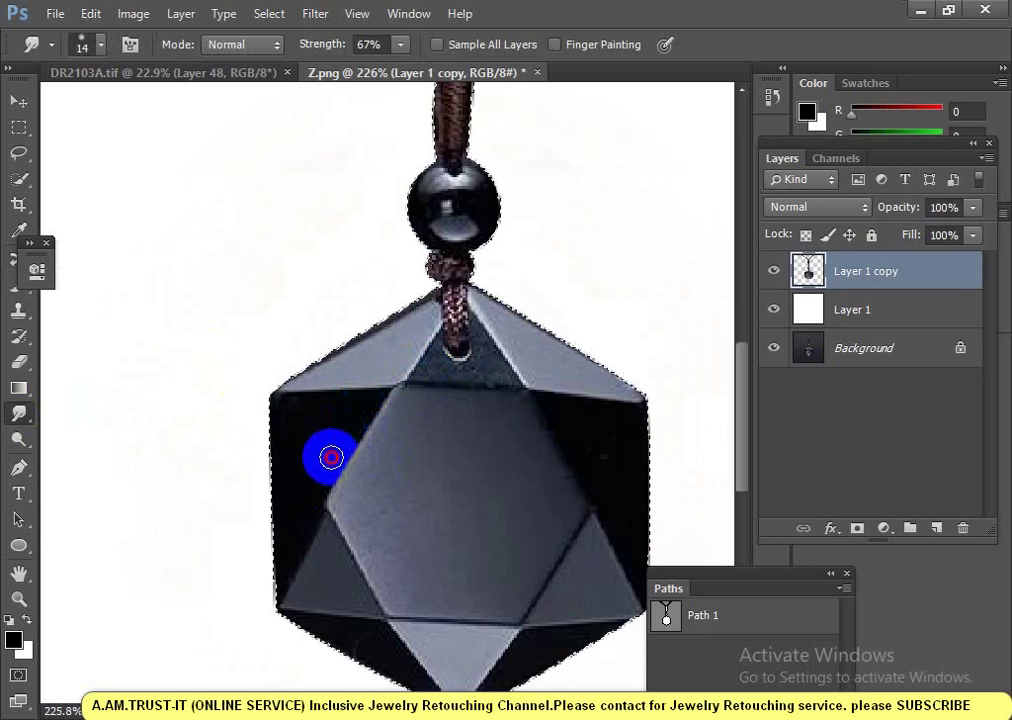
mouse_move(413, 456)
left_mouse_down()
mouse_move(592, 459)
mouse_move(632, 429)
mouse_move(603, 488)
mouse_move(599, 447)
mouse_move(516, 373)
mouse_move(501, 316)
mouse_move(535, 372)
left_mouse_up()
mouse_move(393, 357)
left_mouse_down()
mouse_move(420, 294)
mouse_move(427, 323)
mouse_move(434, 314)
mouse_move(312, 369)
mouse_move(384, 357)
mouse_move(351, 366)
mouse_move(424, 319)
mouse_move(407, 244)
mouse_move(508, 339)
left_mouse_up()
mouse_move(373, 495)
left_mouse_down()
mouse_move(294, 451)
mouse_move(339, 281)
mouse_move(289, 510)
mouse_move(296, 567)
mouse_move(190, 501)
mouse_move(260, 510)
mouse_move(305, 564)
left_mouse_up()
mouse_move(227, 458)
left_mouse_down()
mouse_move(206, 402)
mouse_move(238, 462)
mouse_move(169, 456)
mouse_move(194, 388)
left_mouse_up()
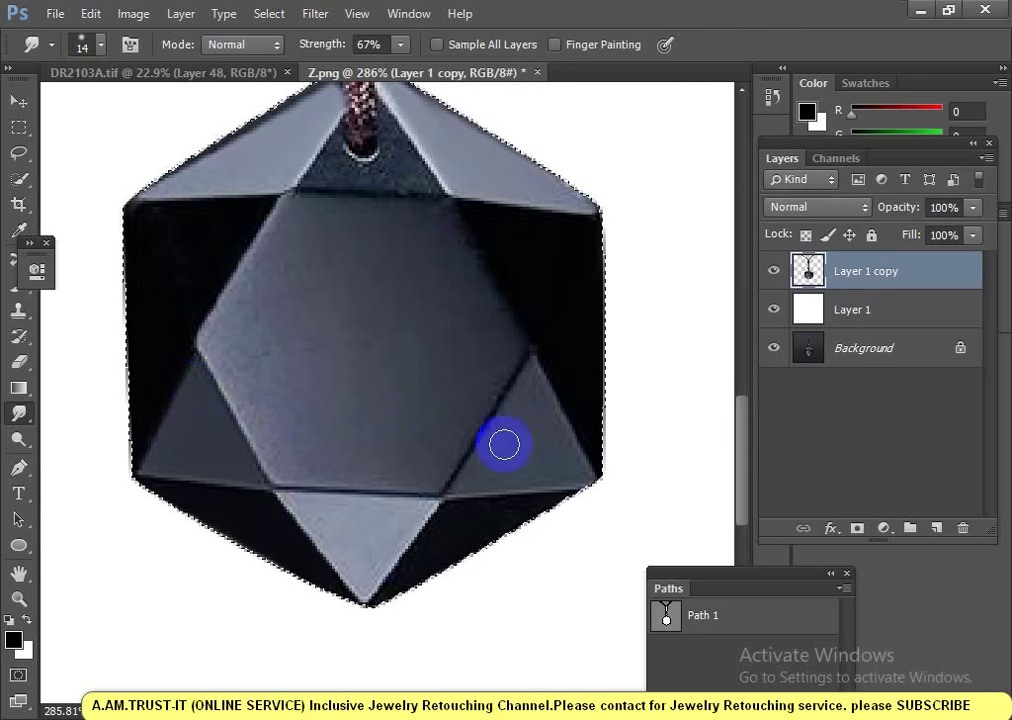
mouse_move(529, 389)
left_mouse_down()
mouse_move(572, 460)
mouse_move(486, 470)
mouse_move(525, 396)
left_mouse_up()
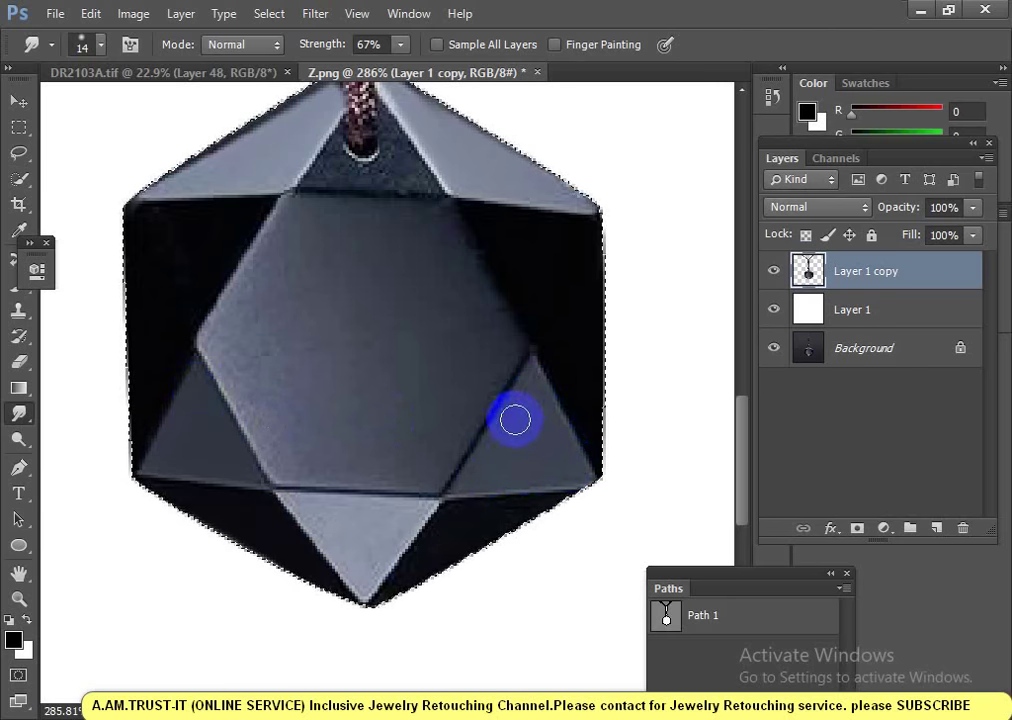
scroll(391, 467, "down", 1)
scroll(410, 507, "up", 2)
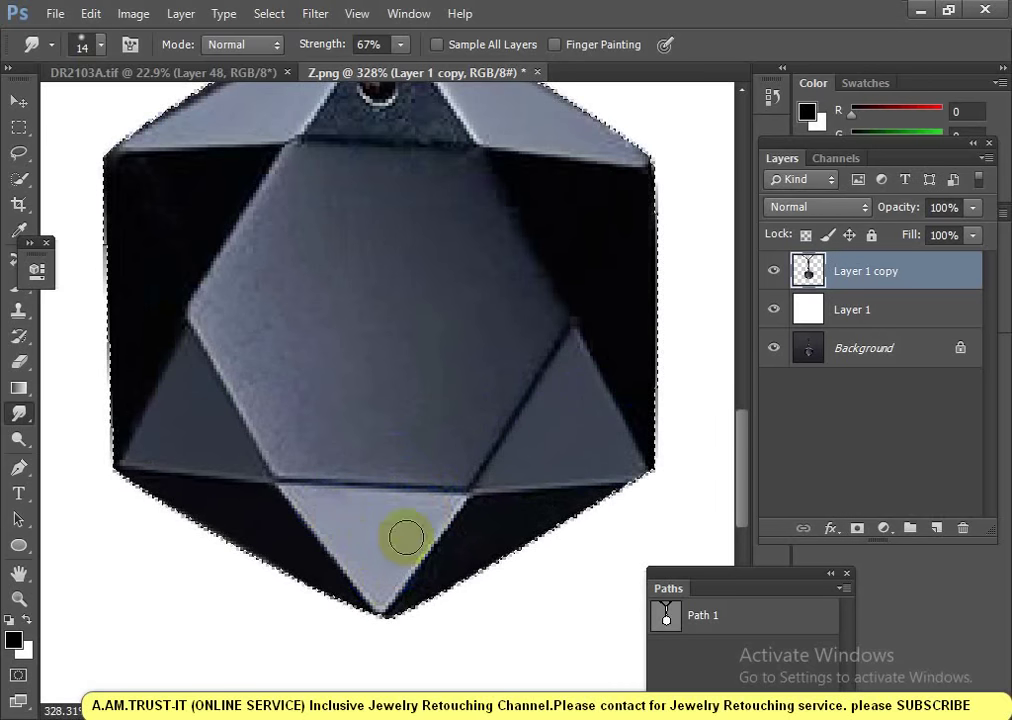
- Smudge the cord's edge, its rough lower end, and the facet edges around where it enters
scroll(296, 393, "down", 3)
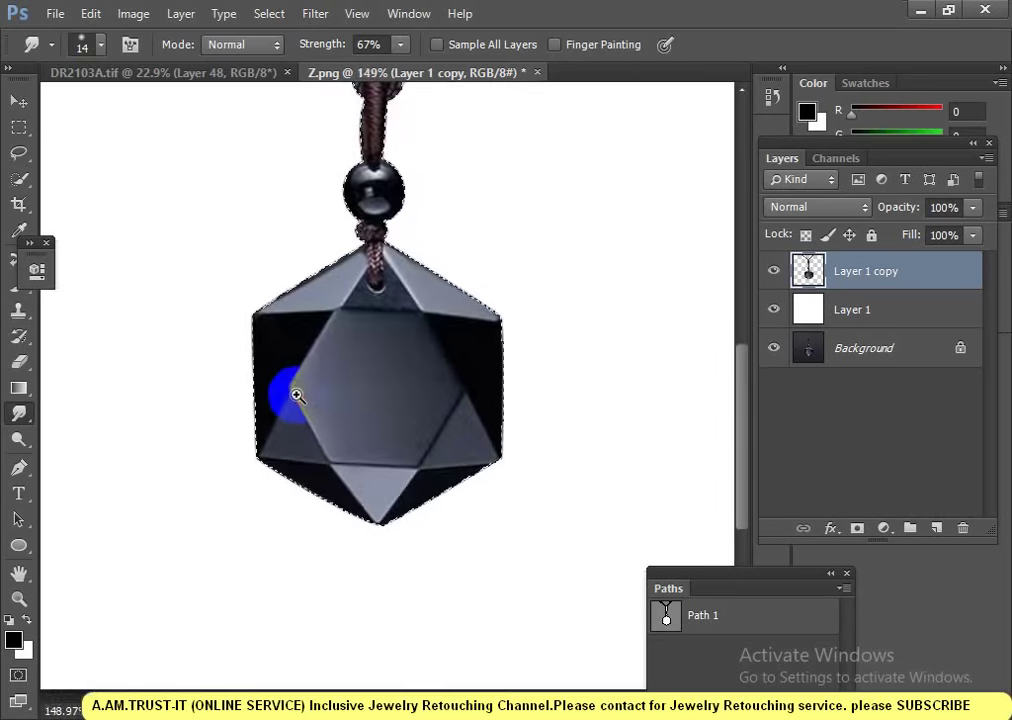
scroll(398, 332, "up", 1)
scroll(366, 384, "up", 1)
scroll(315, 342, "down", 2)
scroll(315, 342, "up", 3)
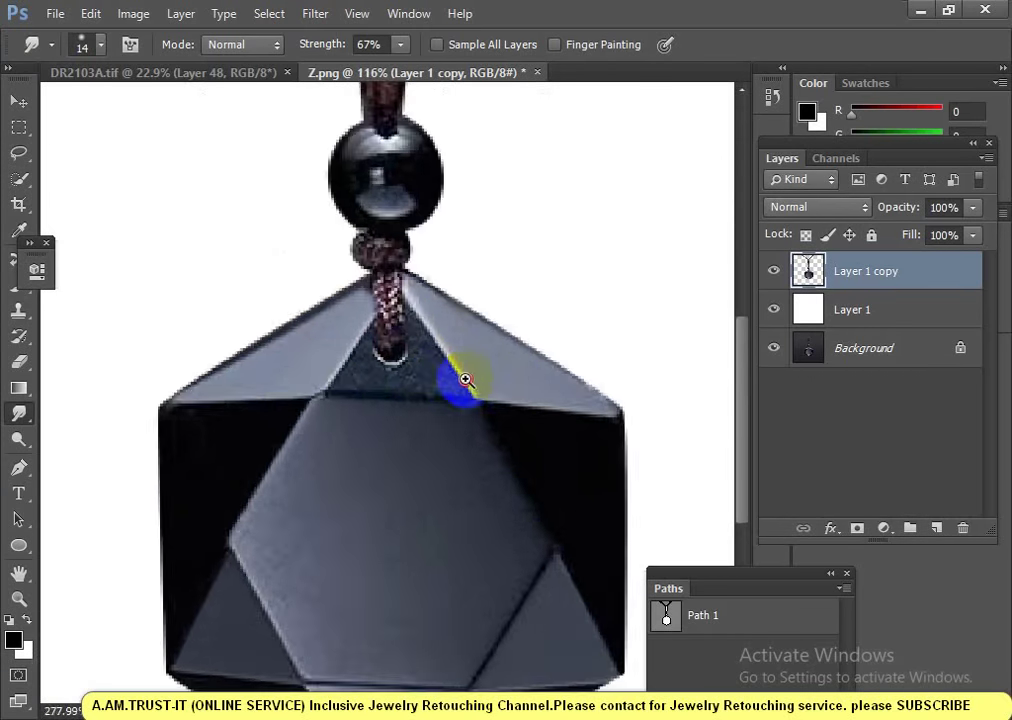
scroll(463, 384, "up", 2)
left_click_drag(437, 381, 420, 325)
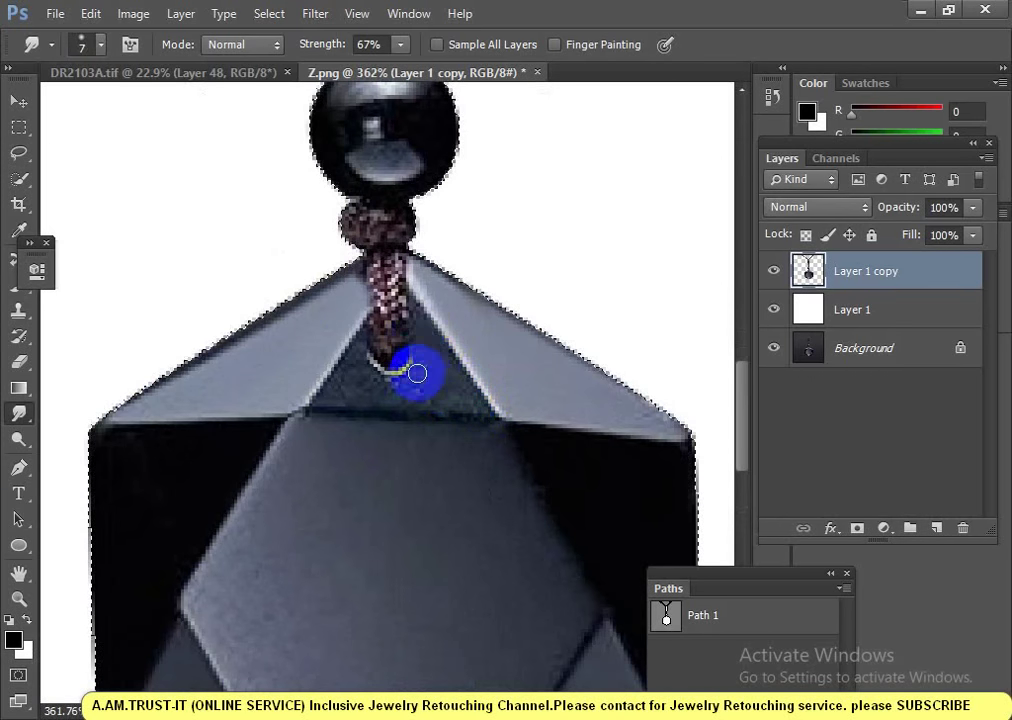
mouse_move(427, 359)
left_mouse_down()
mouse_move(425, 390)
mouse_move(470, 406)
left_mouse_up()
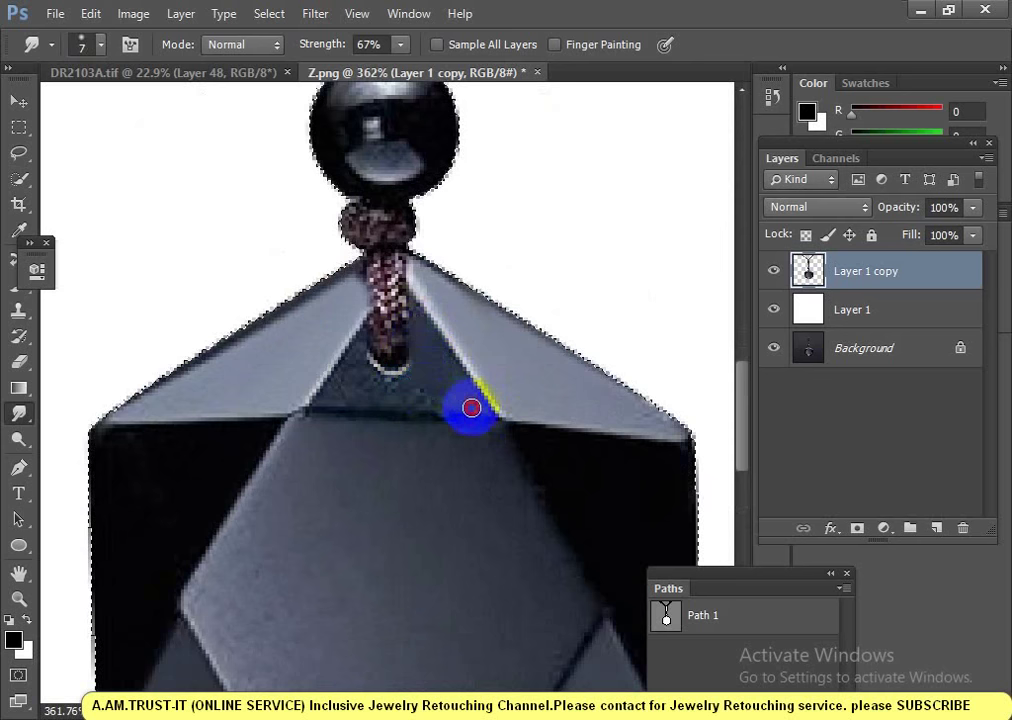
mouse_move(328, 399)
left_mouse_down()
mouse_move(453, 406)
mouse_move(332, 416)
left_mouse_up()
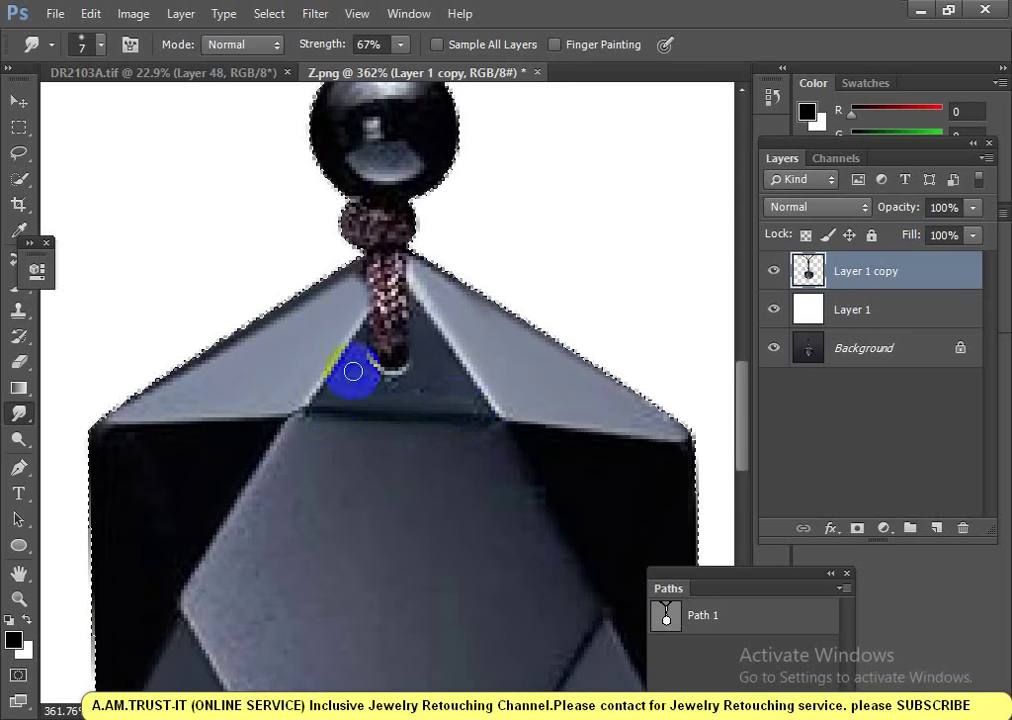
left_click_drag(357, 356, 416, 389)
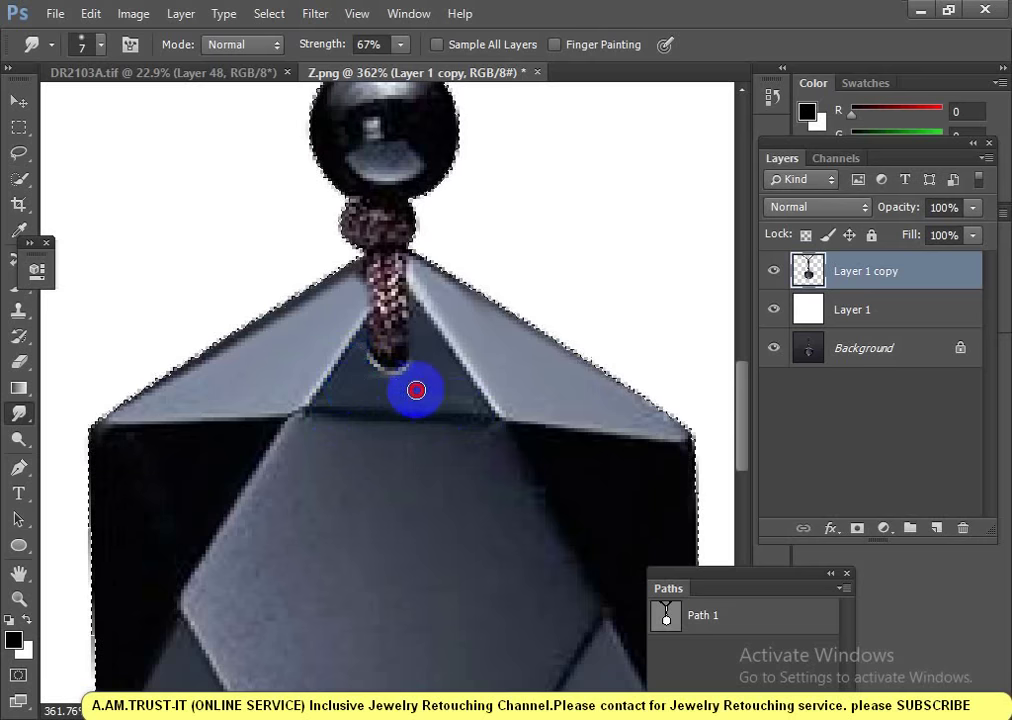
- Smudge the edge of the small black bead smooth
scroll(395, 225, "down", 5)
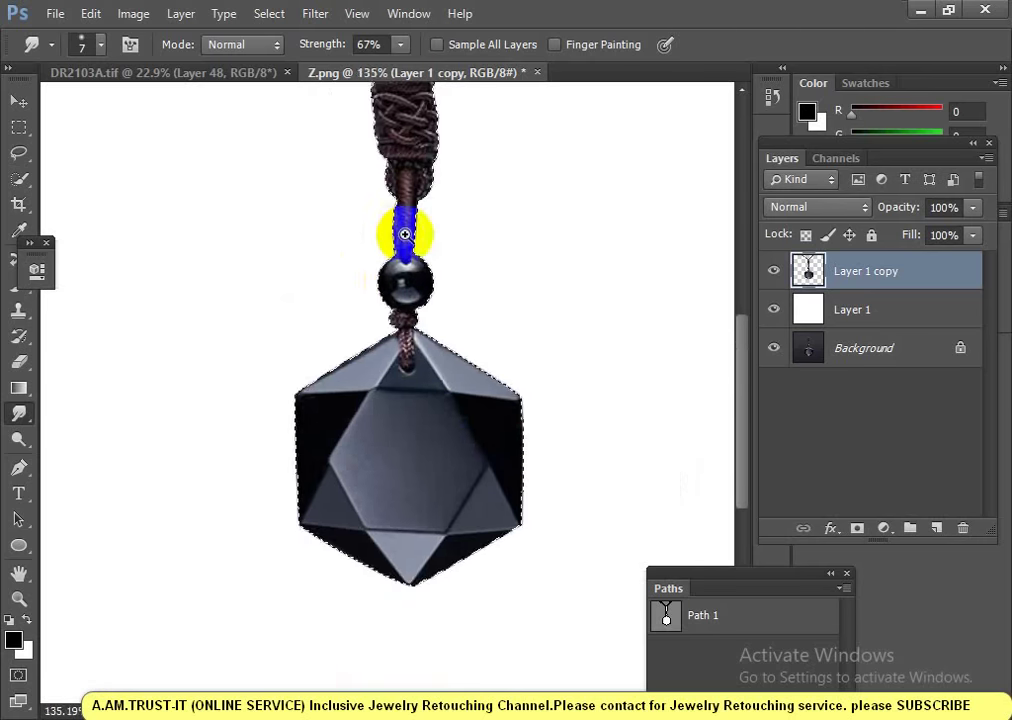
scroll(380, 340, "up", 5)
left_click_drag(375, 376, 418, 315)
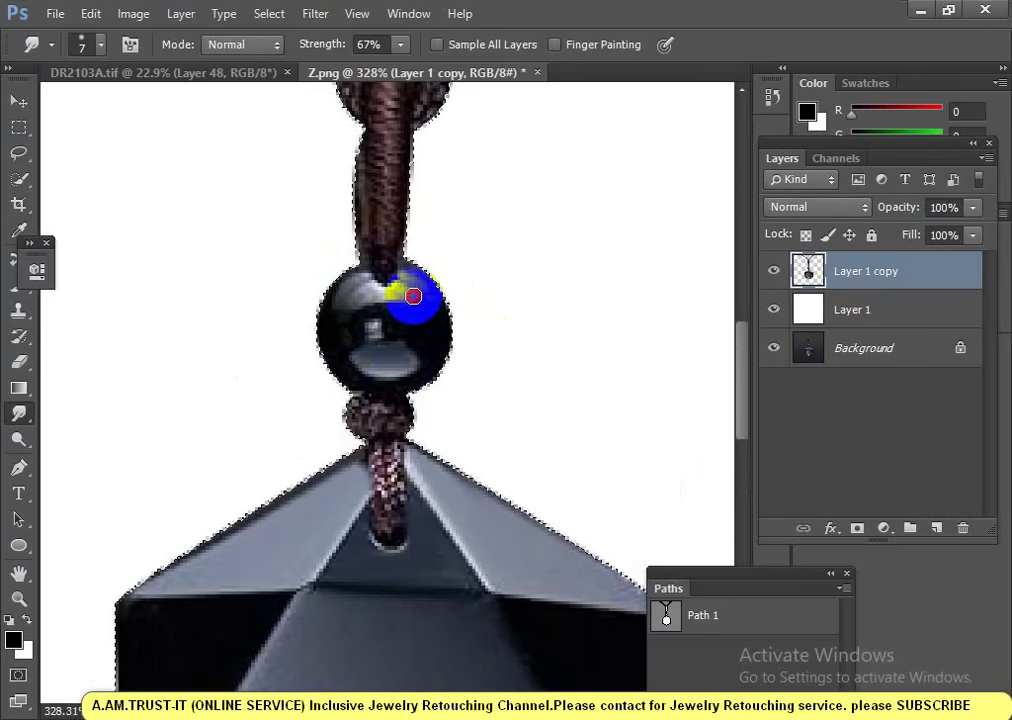
scroll(319, 266, "down", 5)
scroll(368, 345, "down", 1)
scroll(368, 345, "up", 2)
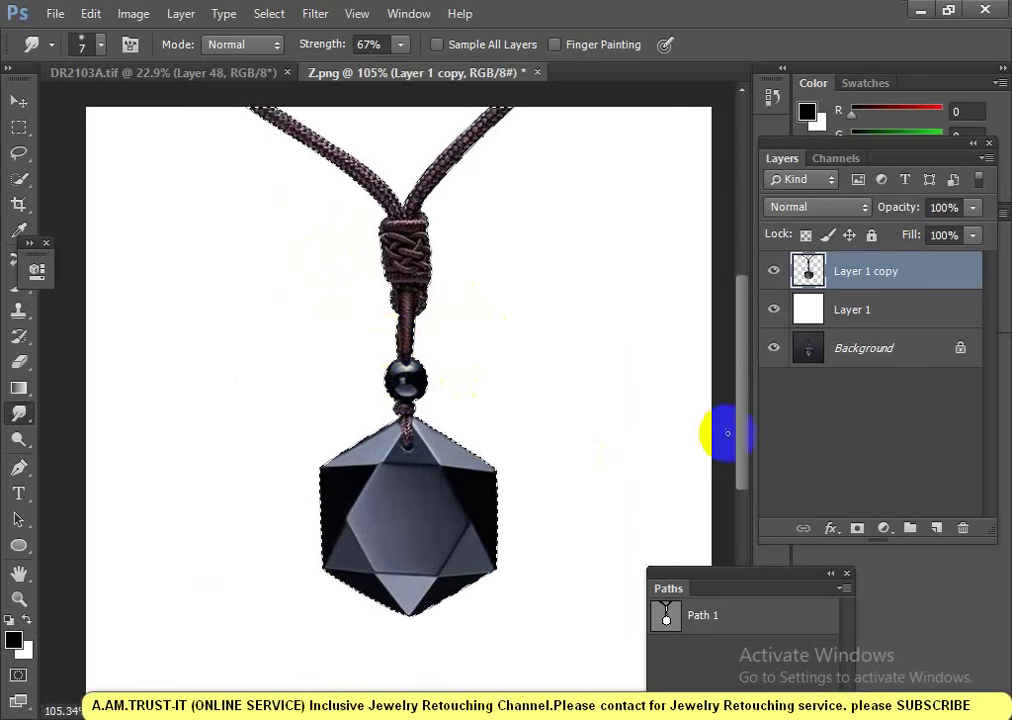
scroll(486, 505, "down", 2)
scroll(492, 497, "up", 2)
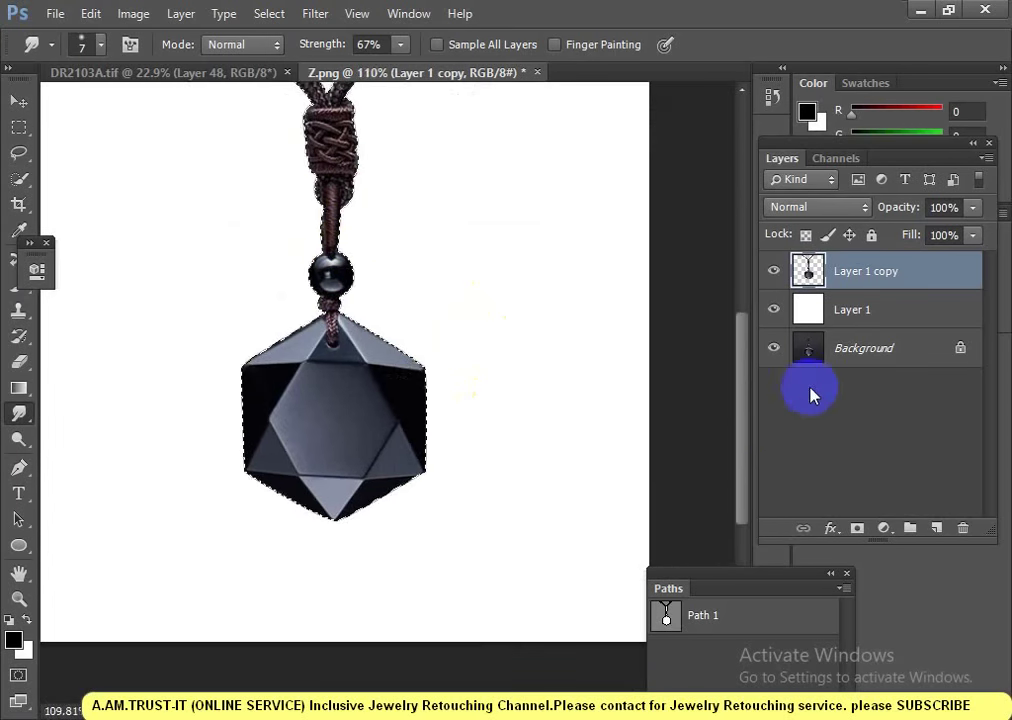
- Toggle the dark Background layer to inspect the cutout, then load the pendant's outline as a selection
left_click(769, 348)
left_click(769, 348)
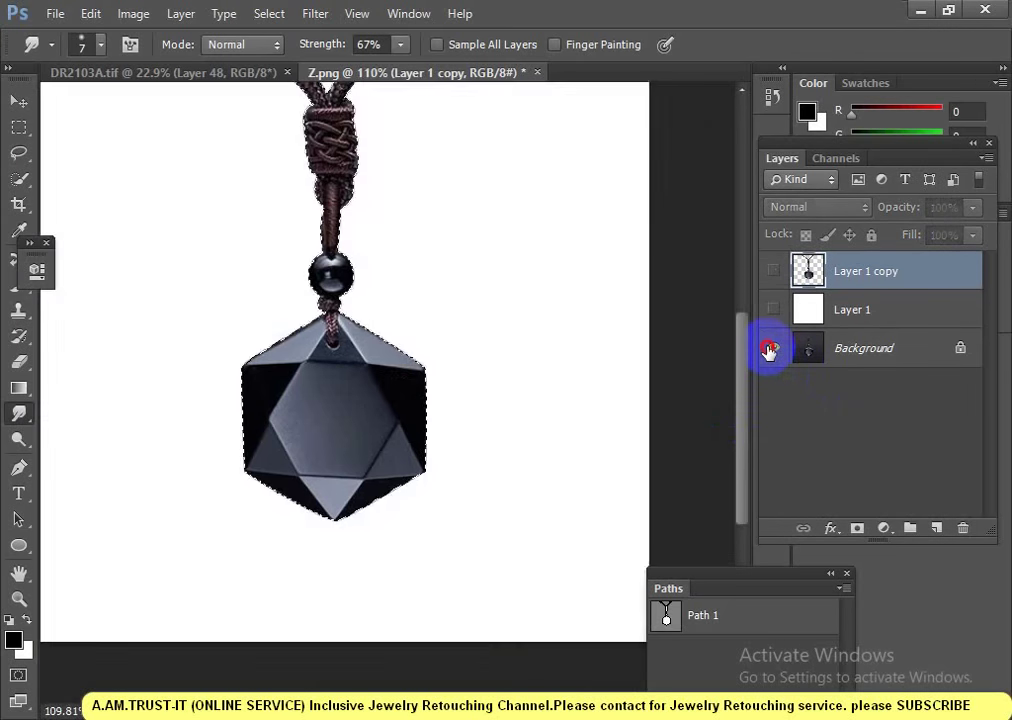
left_click(769, 348)
scroll(440, 371, "down", 3)
scroll(440, 371, "up", 2)
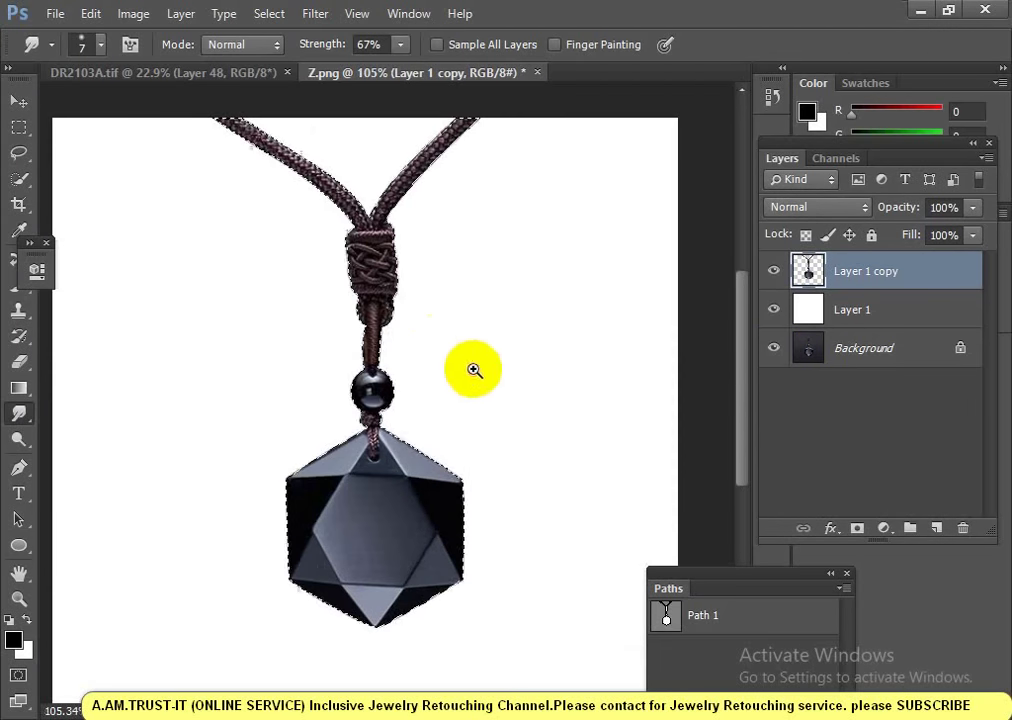
scroll(430, 423, "down", 1)
scroll(435, 428, "up", 1)
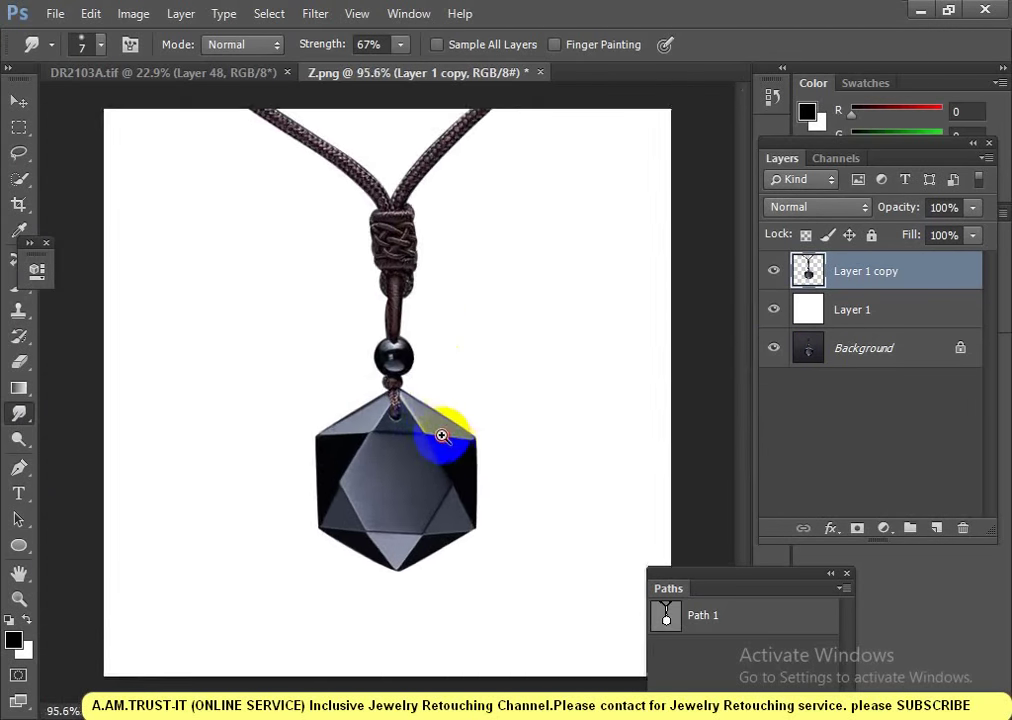
scroll(480, 420, "down", 1)
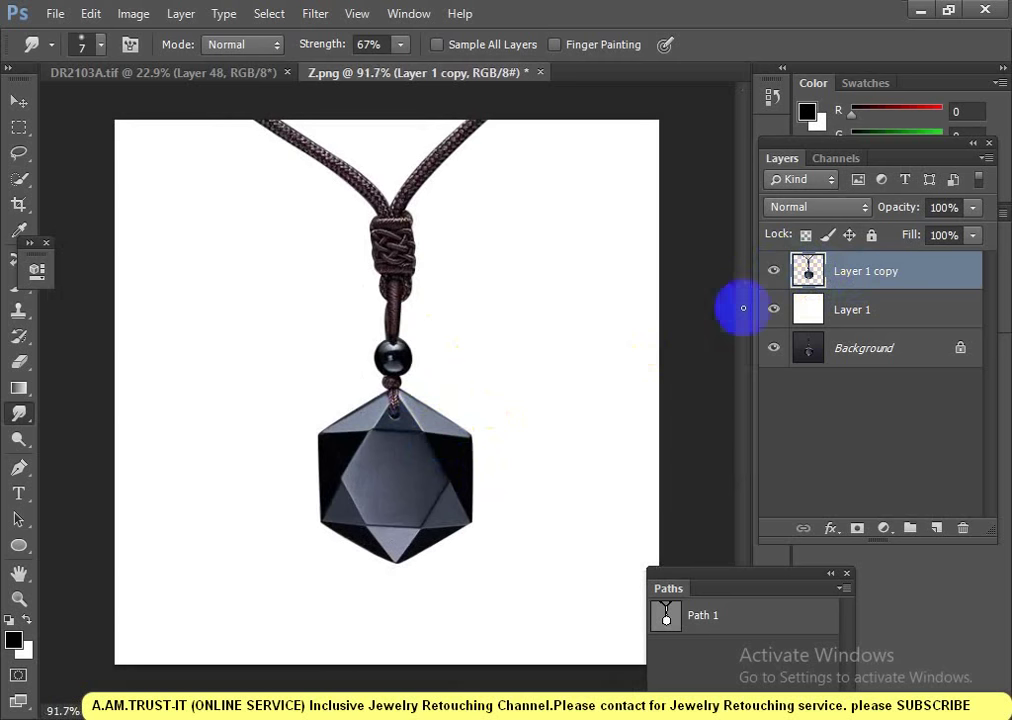
scroll(490, 406, "down", 1)
scroll(474, 451, "up", 1)
scroll(445, 443, "down", 2)
scroll(445, 443, "up", 1)
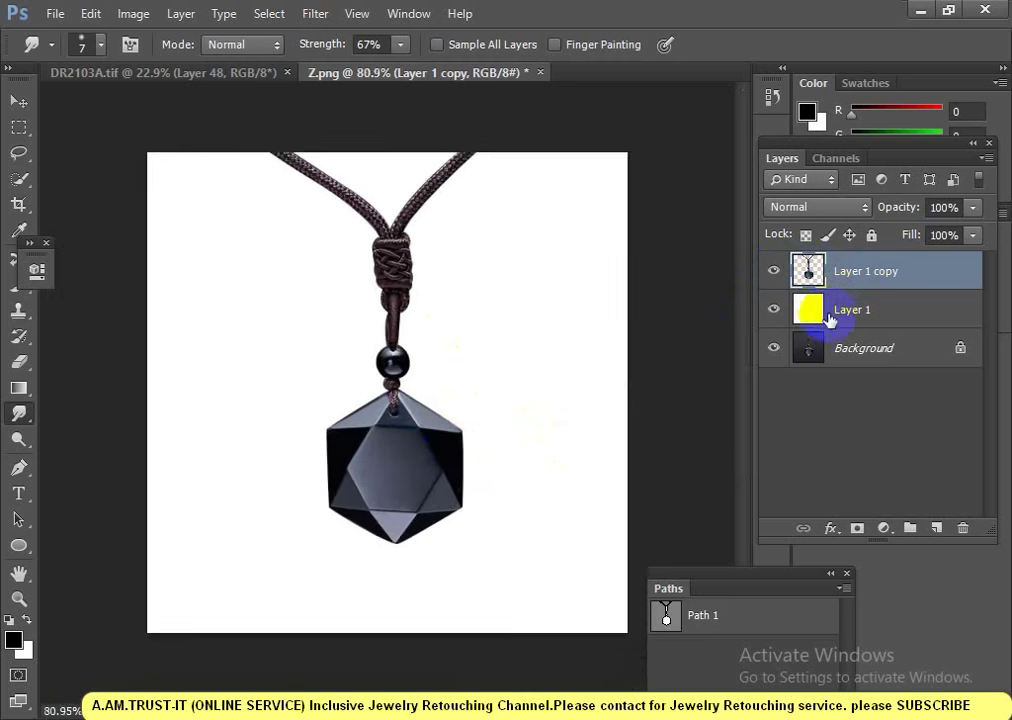
left_click(820, 285, "ctrl")
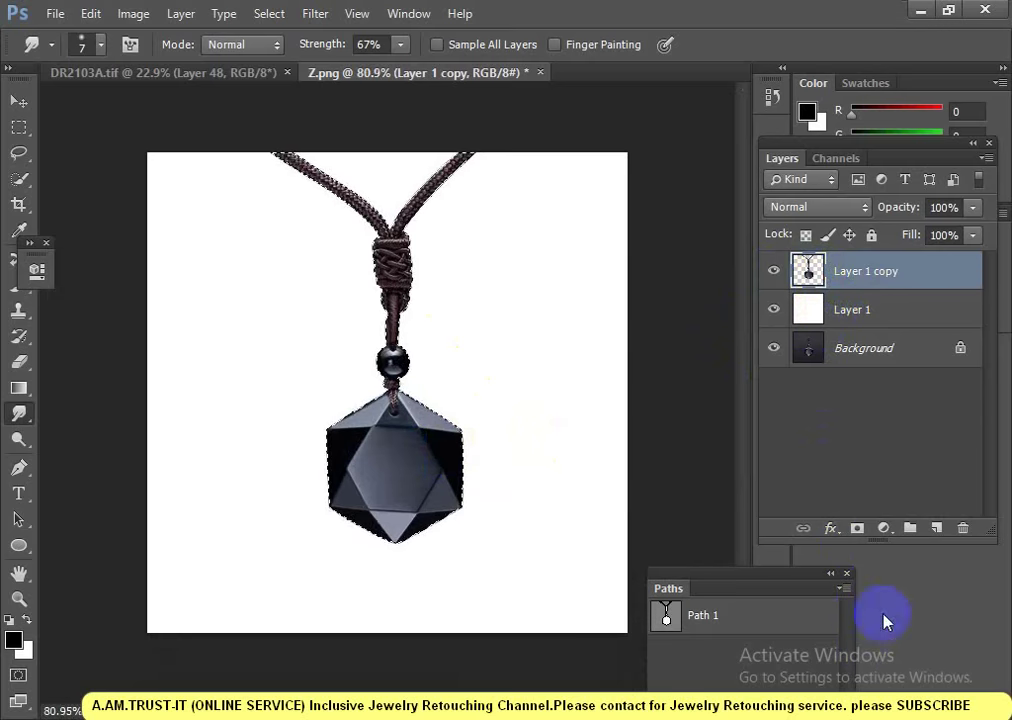
- Add a Curves adjustment on the pendant with a raised midtone point and adjusted black point
left_click(884, 527)
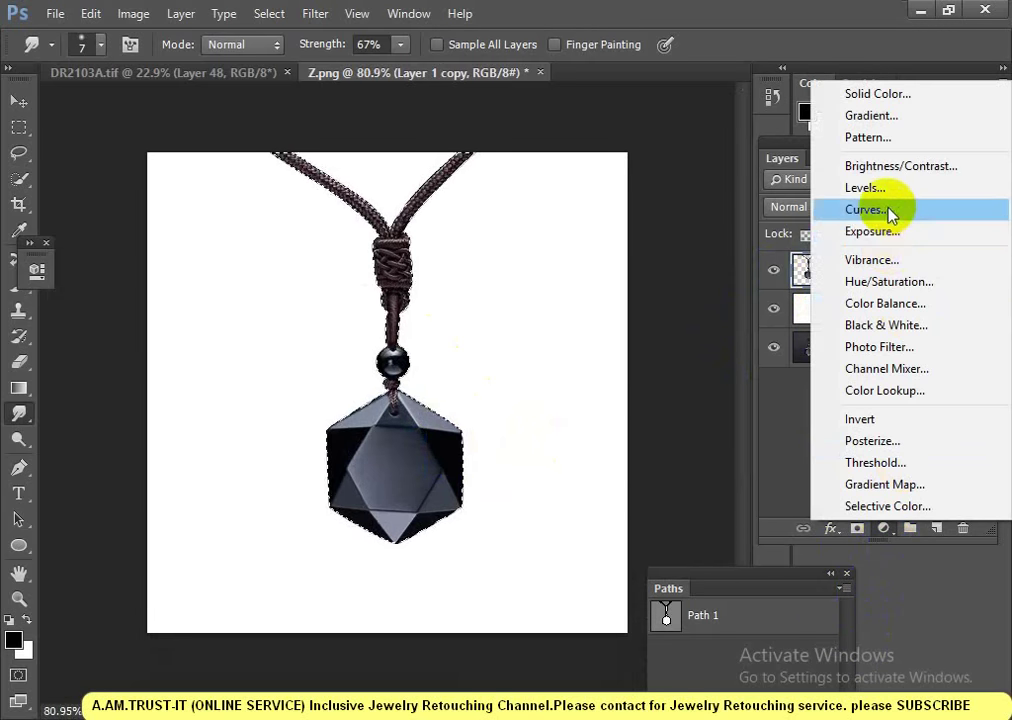
left_click(868, 209)
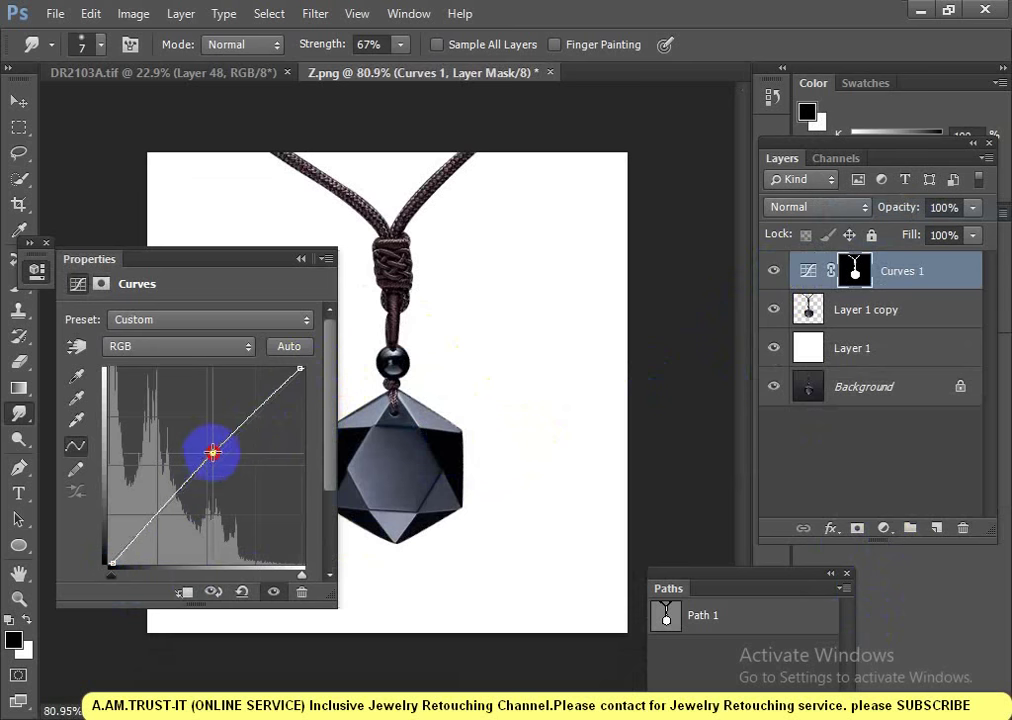
left_click(215, 441)
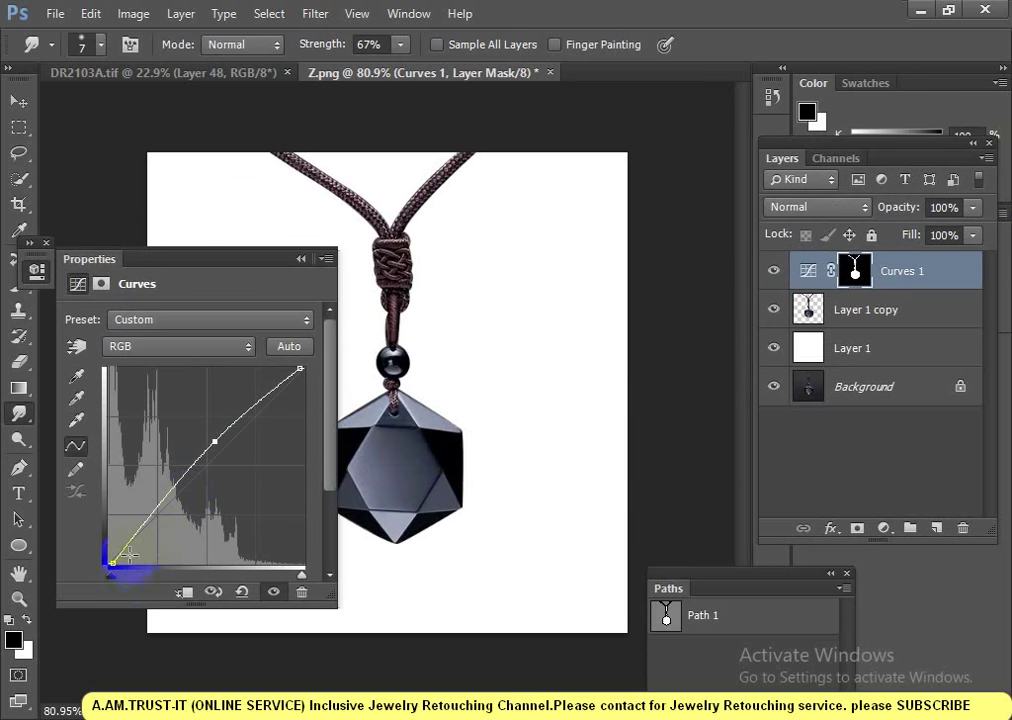
left_click(139, 568)
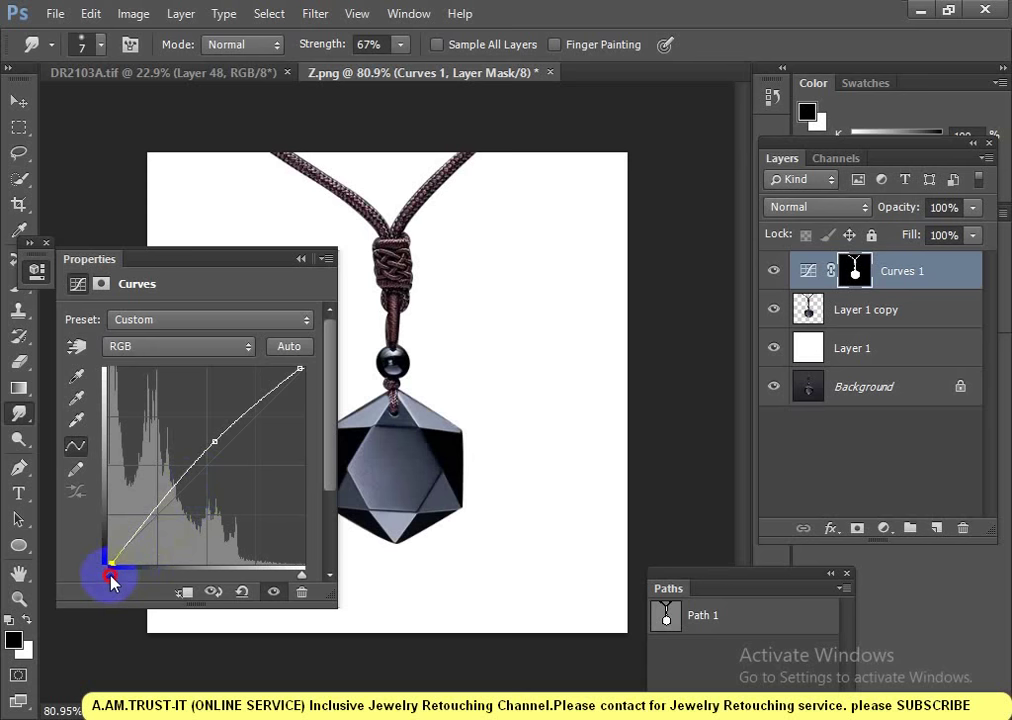
left_click(301, 259)
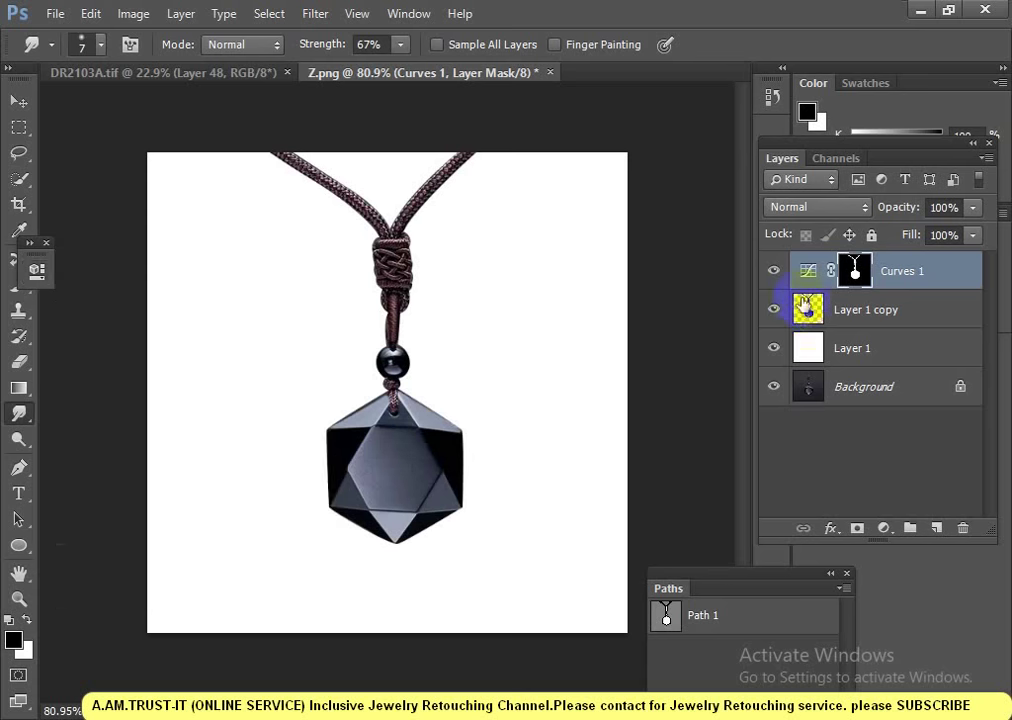
left_click(772, 272)
left_click(772, 272)
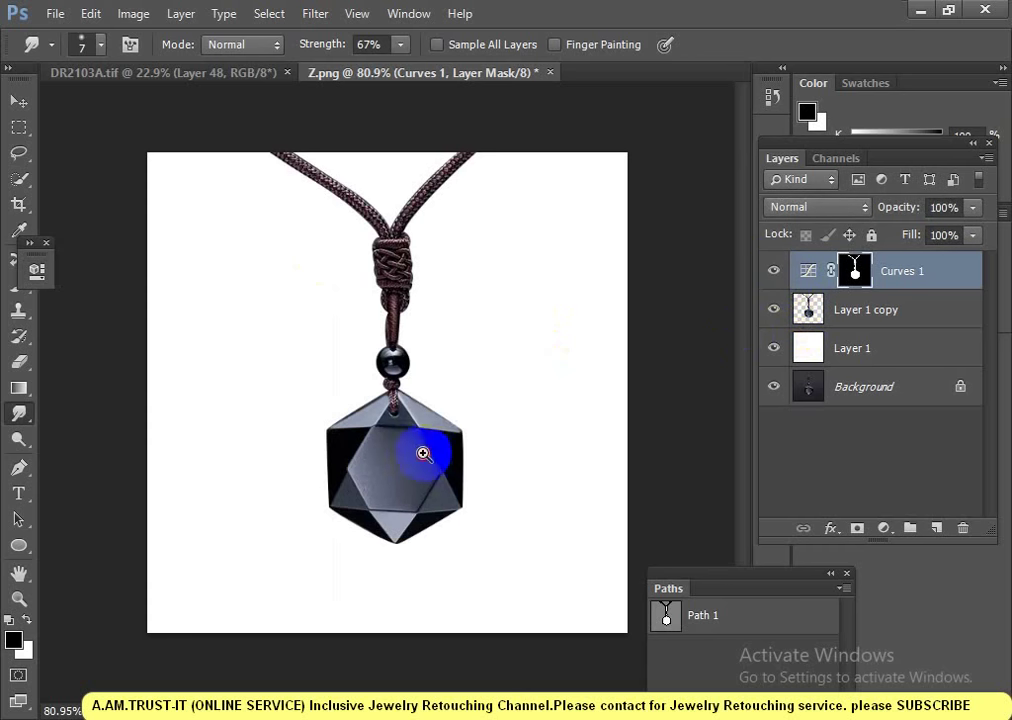
mouse_move(420, 452)
left_mouse_down()
mouse_move(503, 482)
mouse_move(470, 451)
left_mouse_up()
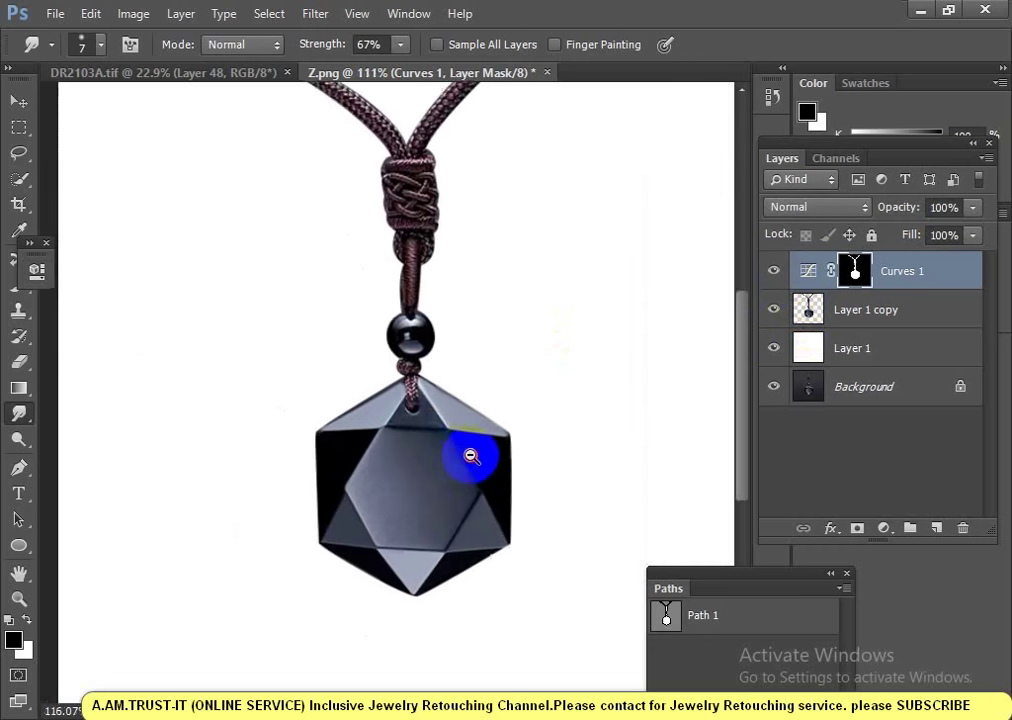
left_click(774, 310)
left_click(774, 310)
left_click_drag(707, 343, 477, 343)
left_click(774, 271)
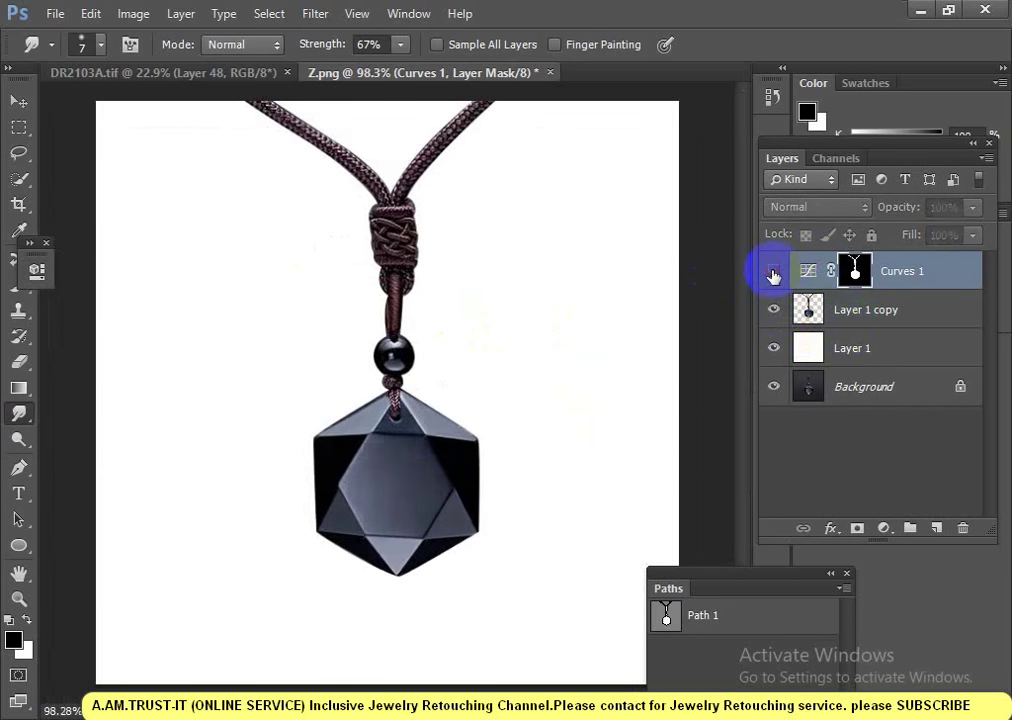
left_click(774, 271)
left_click(773, 272)
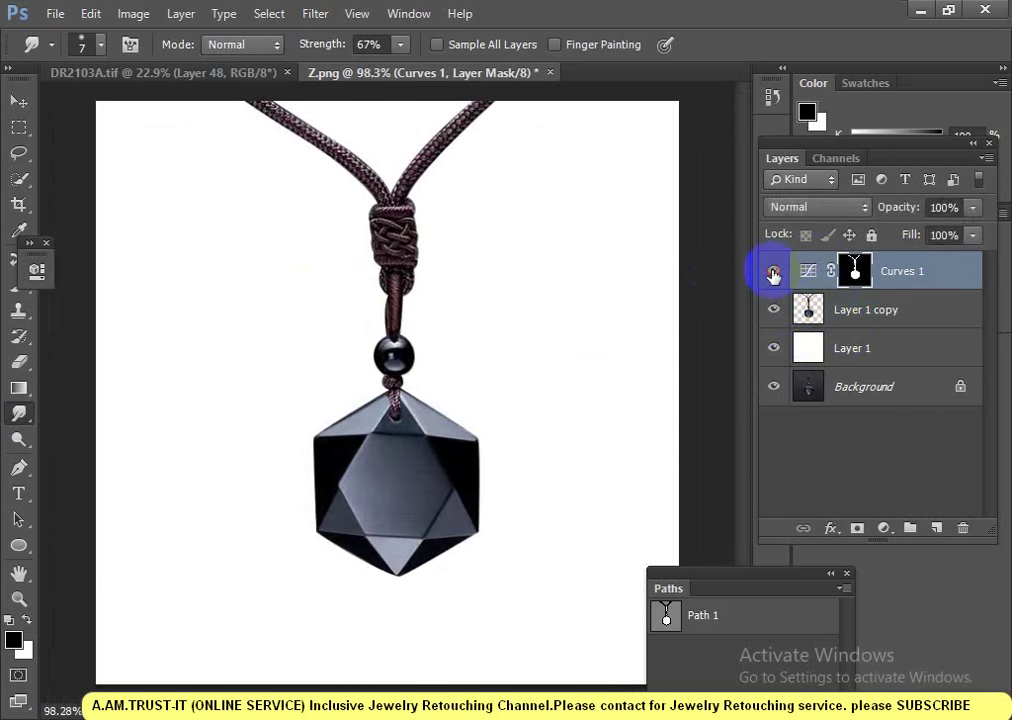
left_click(773, 272)
mouse_move(530, 410)
left_mouse_down()
mouse_move(488, 410)
mouse_move(502, 389)
mouse_move(440, 384)
mouse_move(456, 384)
left_mouse_up()
- Delete Curves 1 and add a trial +0.22 Exposure adjustment on the reloaded pendant selection
key("Delete")
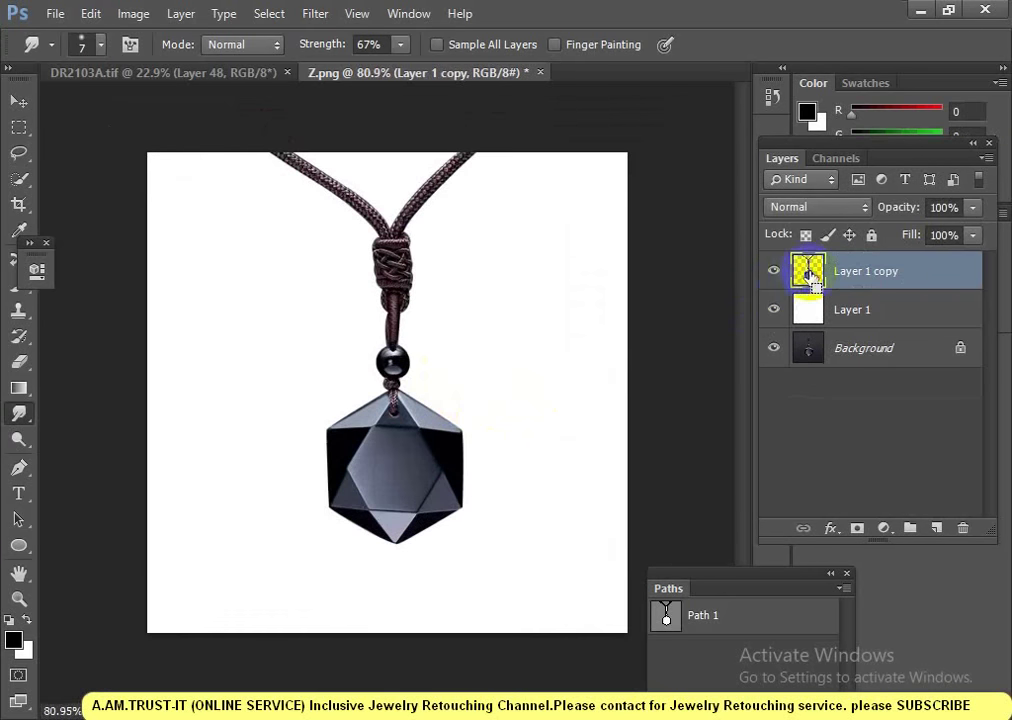
left_click(806, 270, "ctrl")
left_click(885, 528)
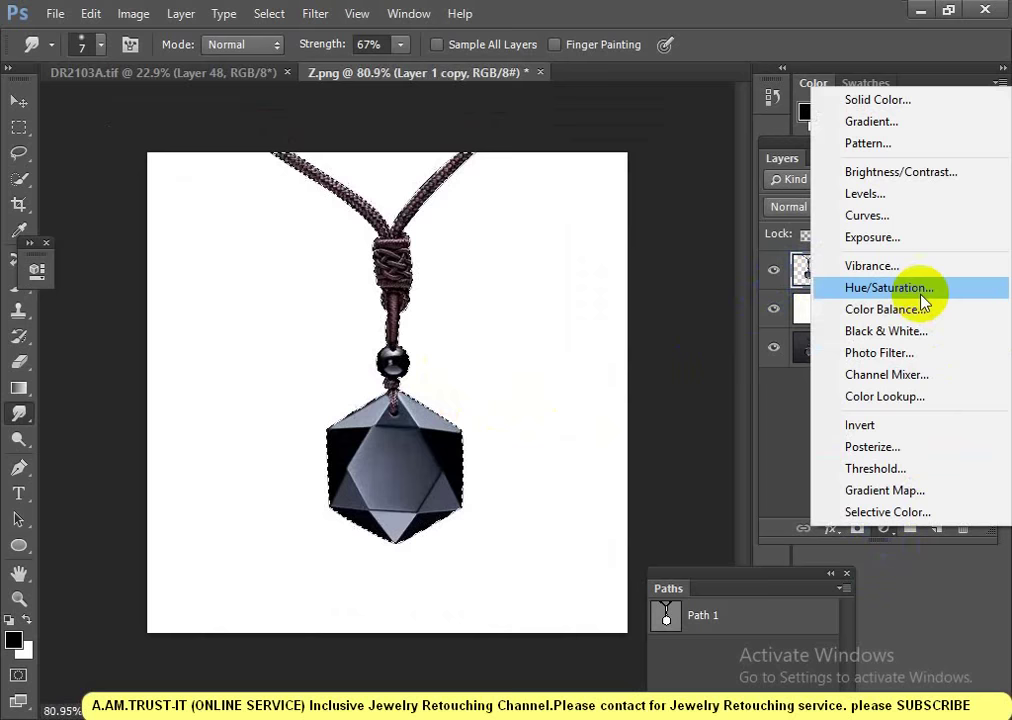
left_click(900, 237)
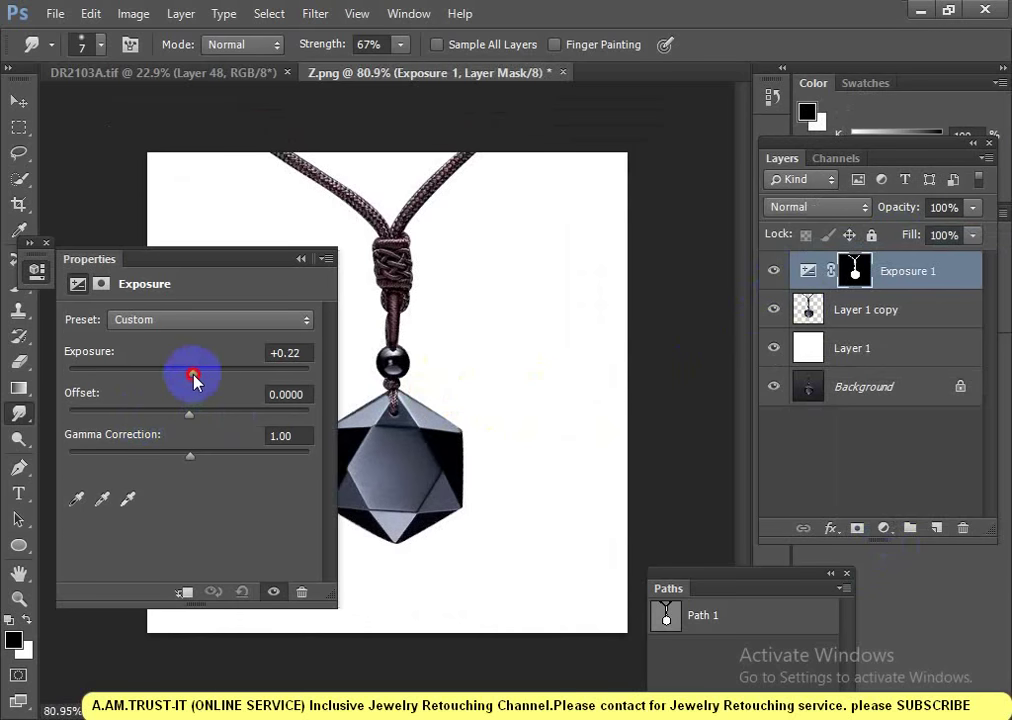
left_click(193, 376)
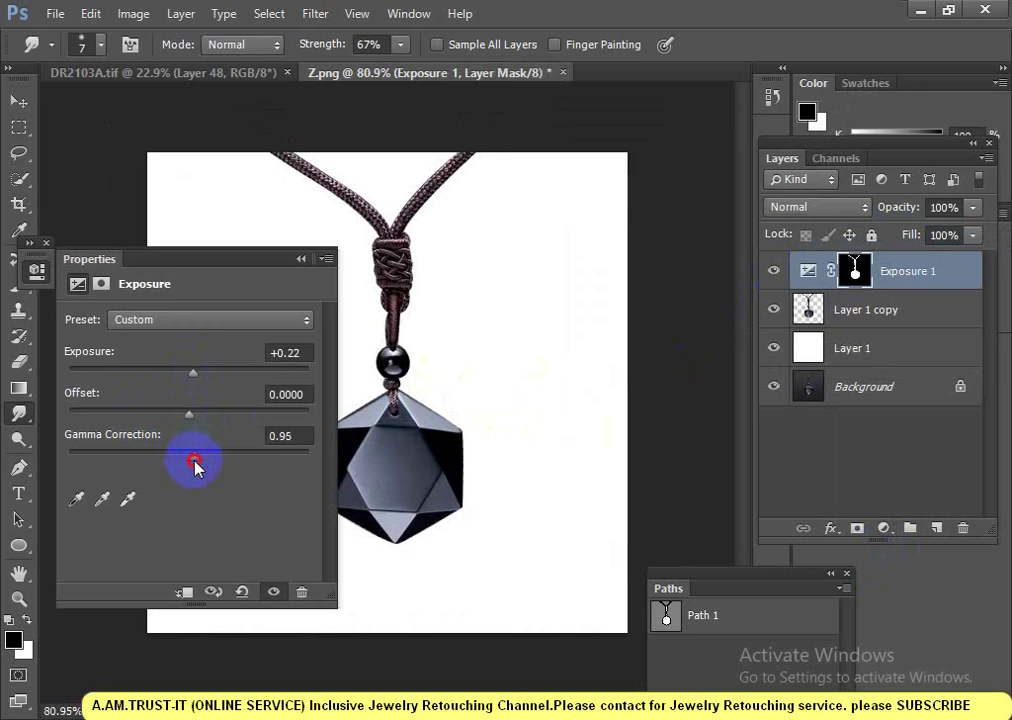
left_click(305, 262)
- Delete the Exposure 1 adjustment layer
scroll(626, 483, "down", 3)
scroll(547, 406, "up", 2)
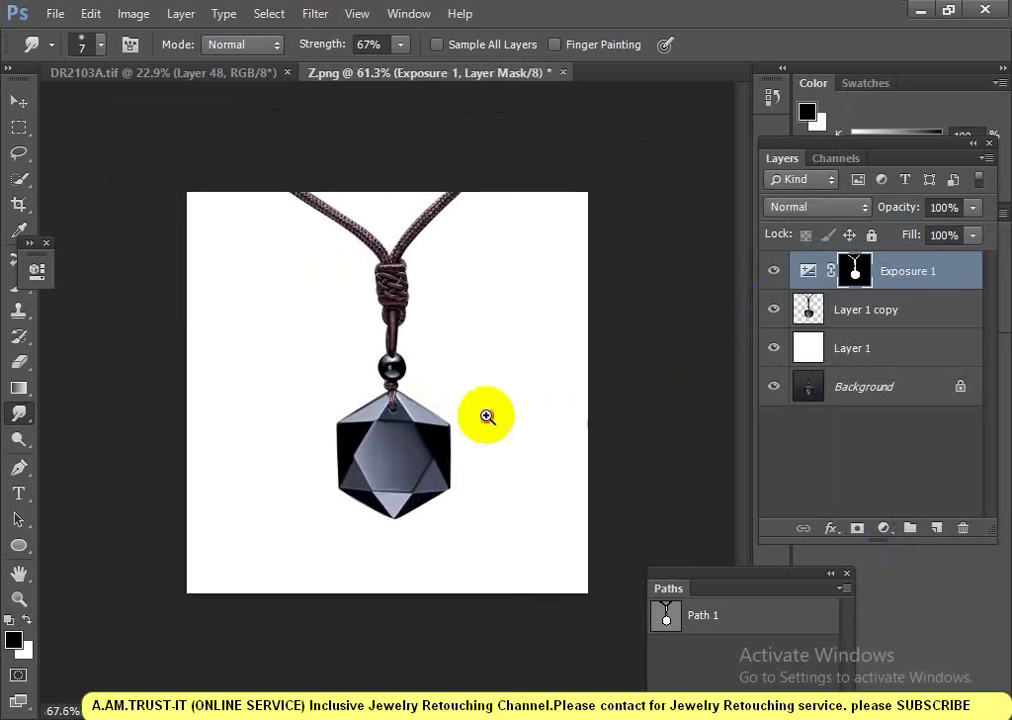
scroll(488, 413, "up", 2)
key("Delete")
scroll(470, 486, "down", 3)
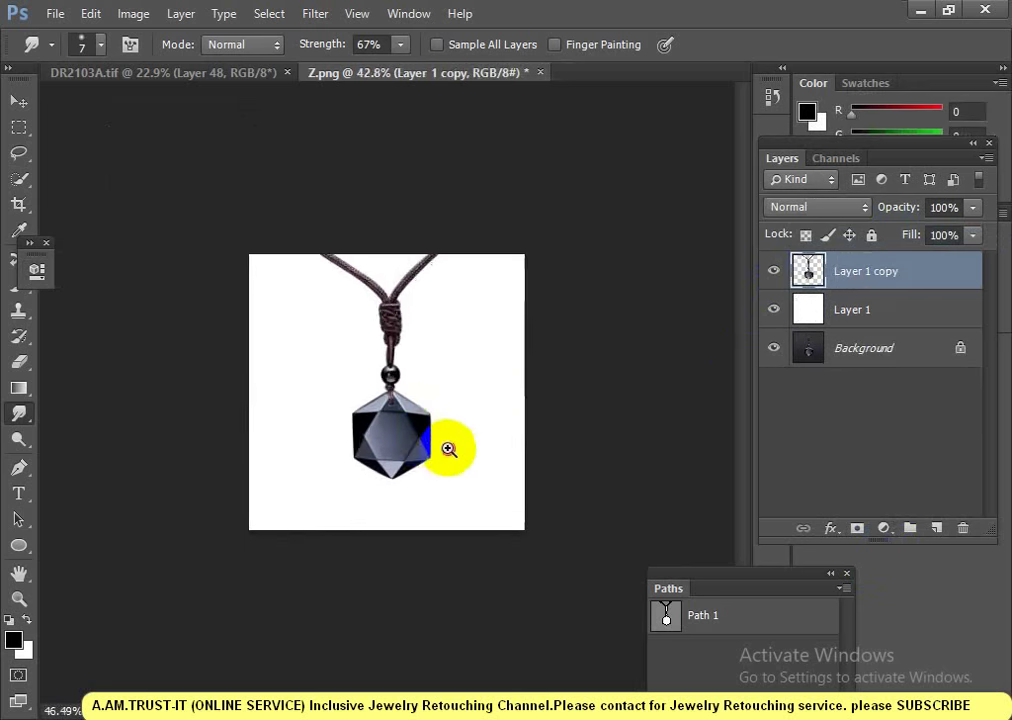
scroll(452, 450, "up", 2)
scroll(463, 466, "up", 1)
scroll(452, 440, "down", 1)
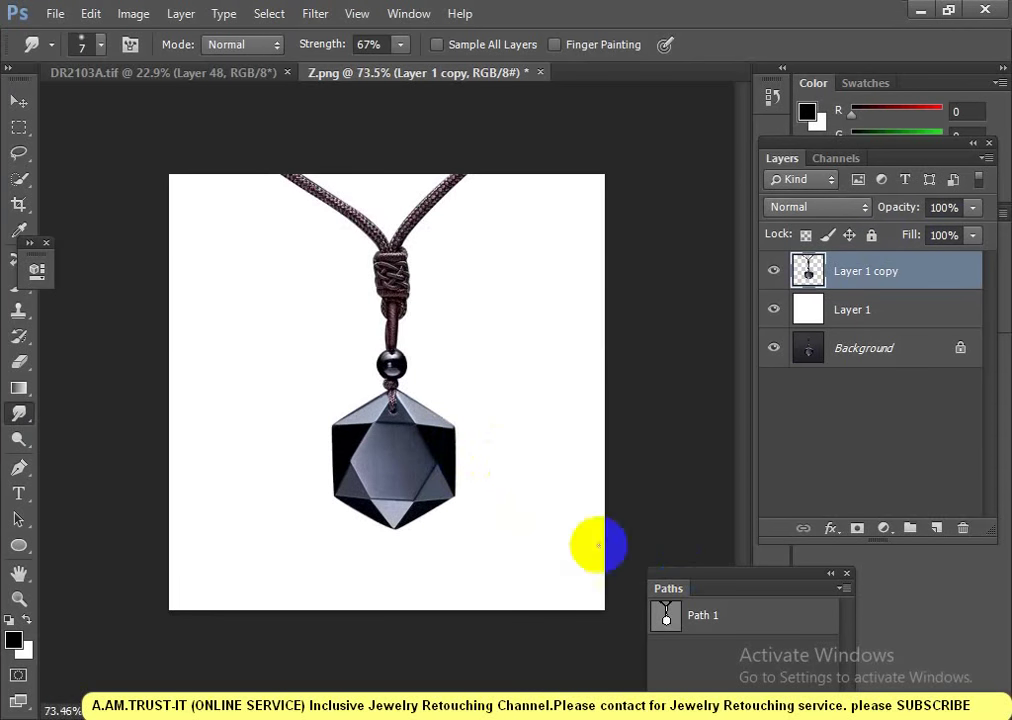
- Trace a closed Pen path around the pendant, starting and ending at the bead
left_click(18, 466)
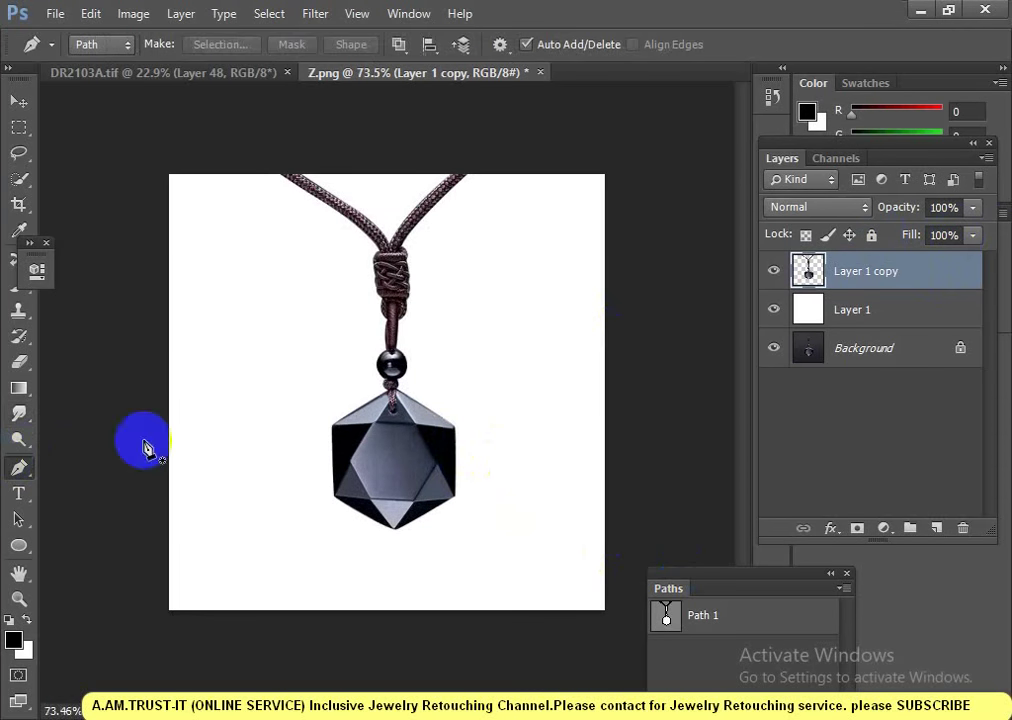
left_click(423, 353)
left_click_drag(269, 369, 273, 398)
left_click_drag(263, 518, 295, 546)
left_click(385, 584)
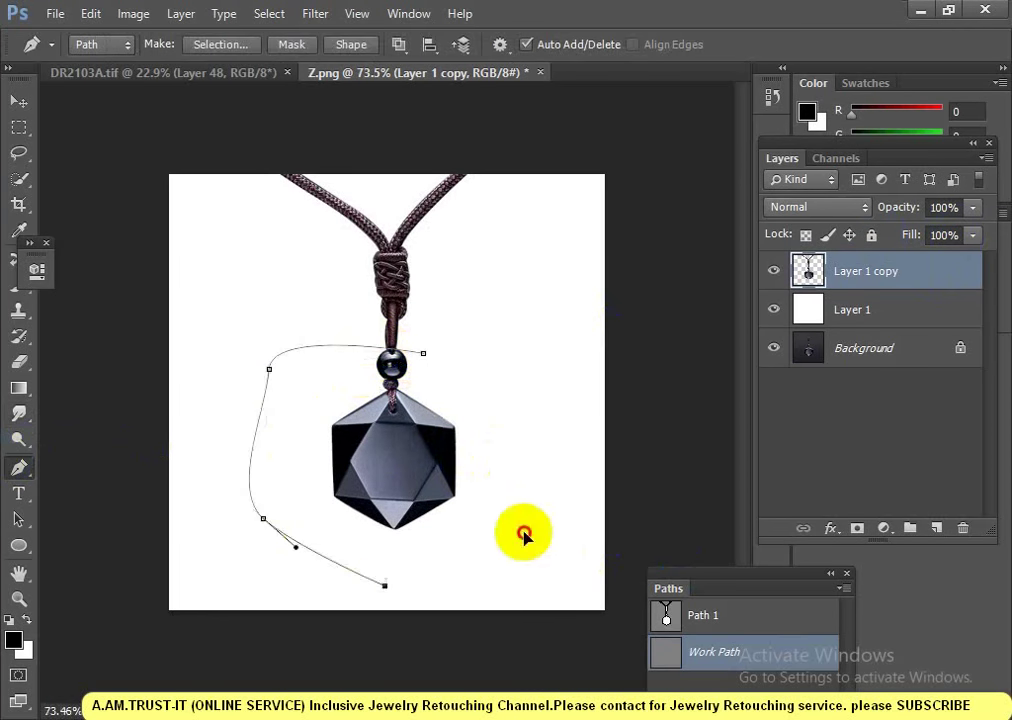
left_click_drag(522, 533, 545, 497)
left_click_drag(531, 407, 497, 375)
left_click(423, 353)
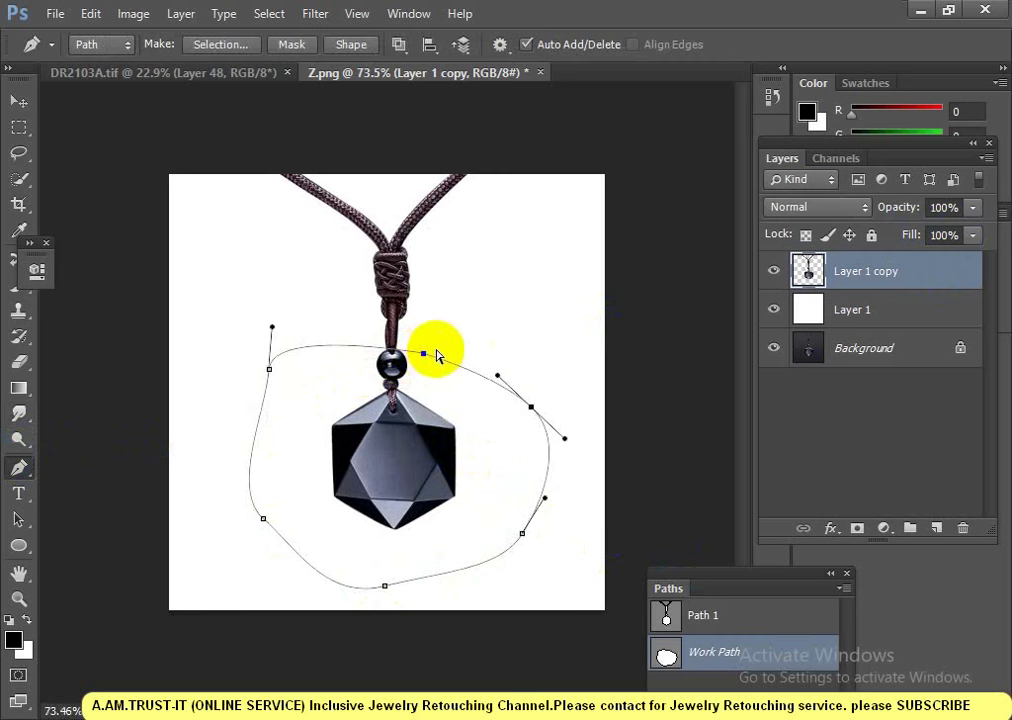
- Copy the path selection to a new layer and flip it horizontally around its bottom-centre
key("ctrl+Return")
key("ctrl+j")
key("ctrl+t")
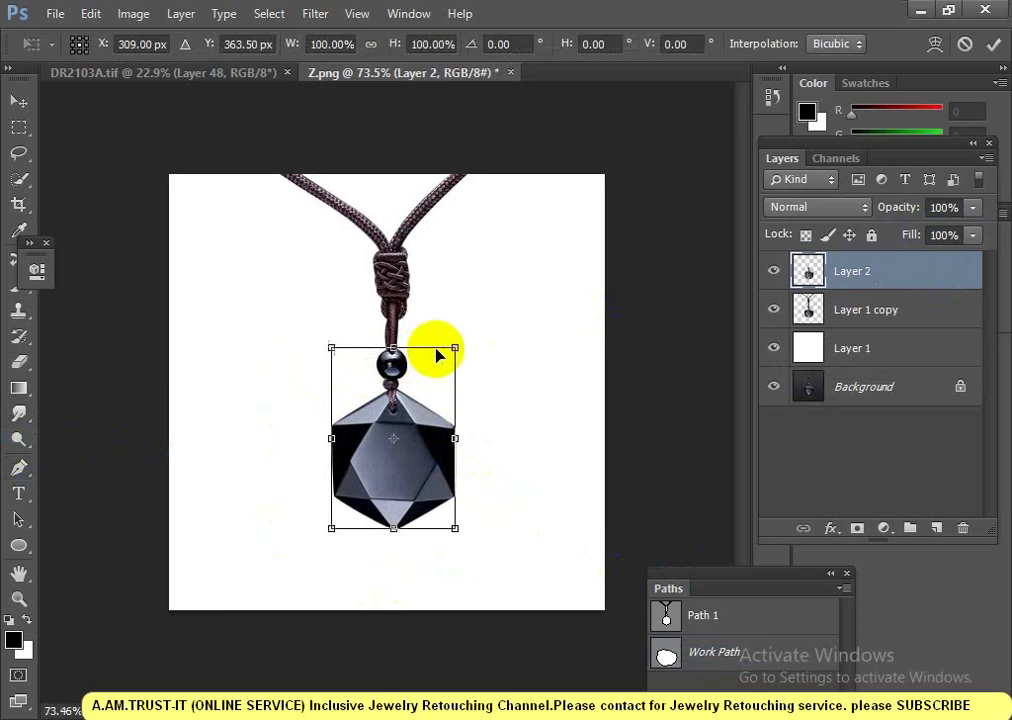
left_click_drag(393, 438, 393, 528)
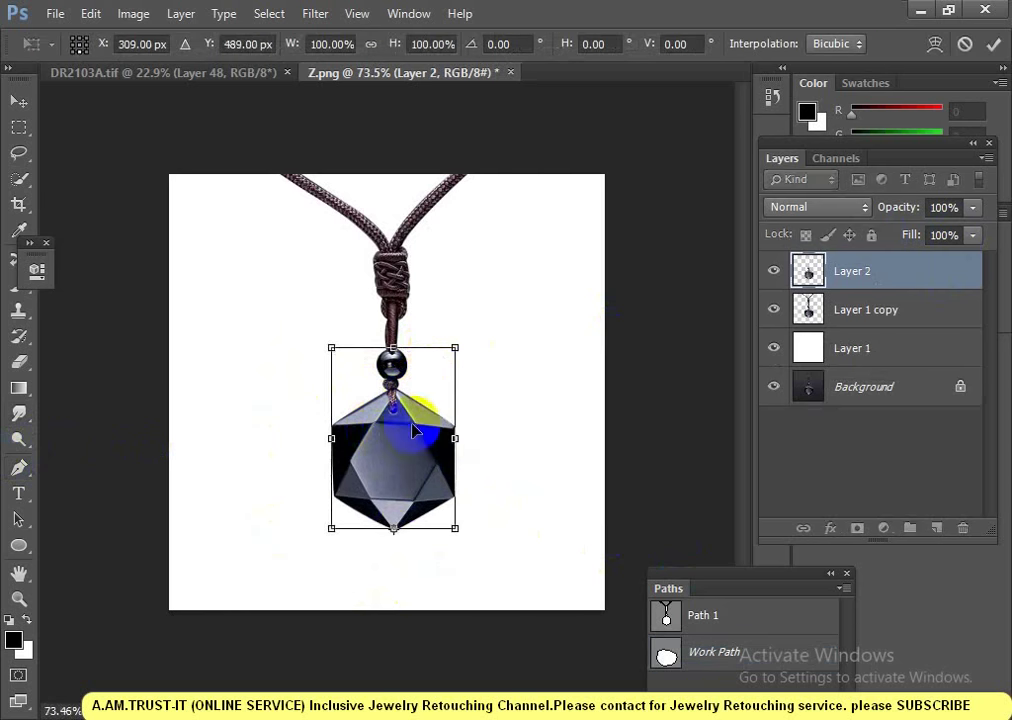
right_click(416, 432)
left_click(450, 384)
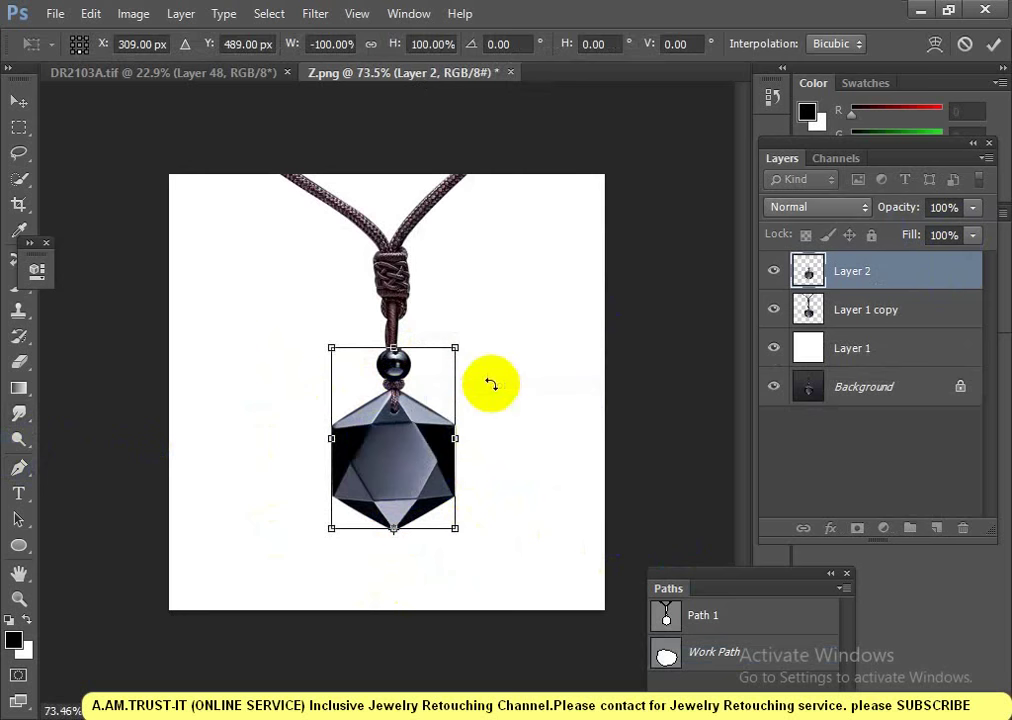
left_click(426, 437)
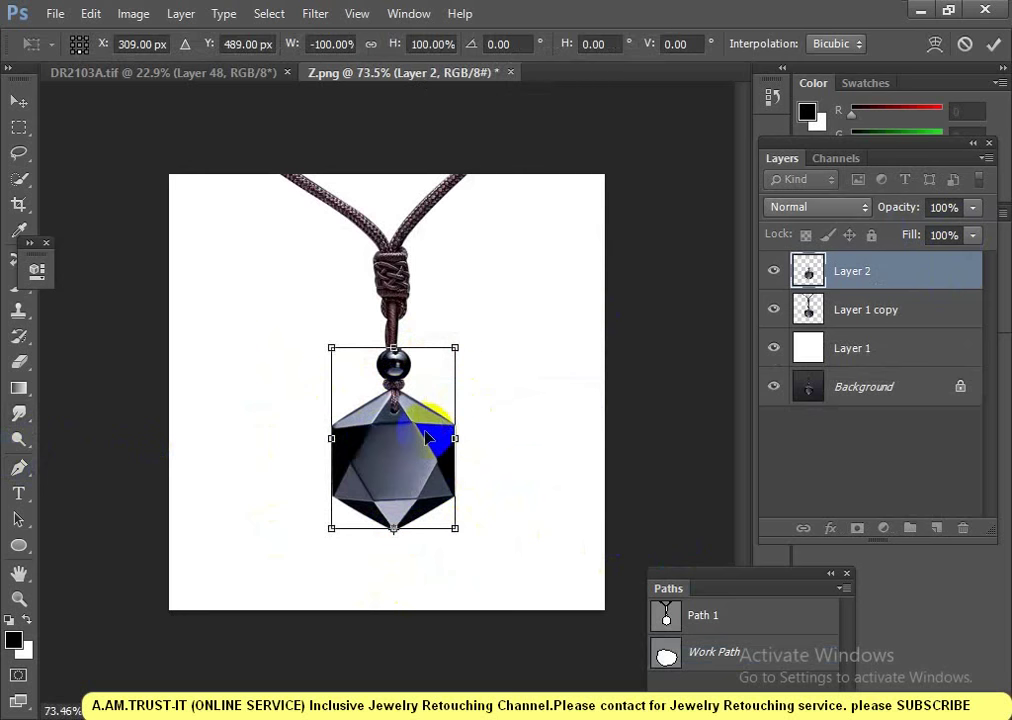
key("Return")
- Flip the copy vertically about its bottom edge so it sits beneath the pendant
key("p")
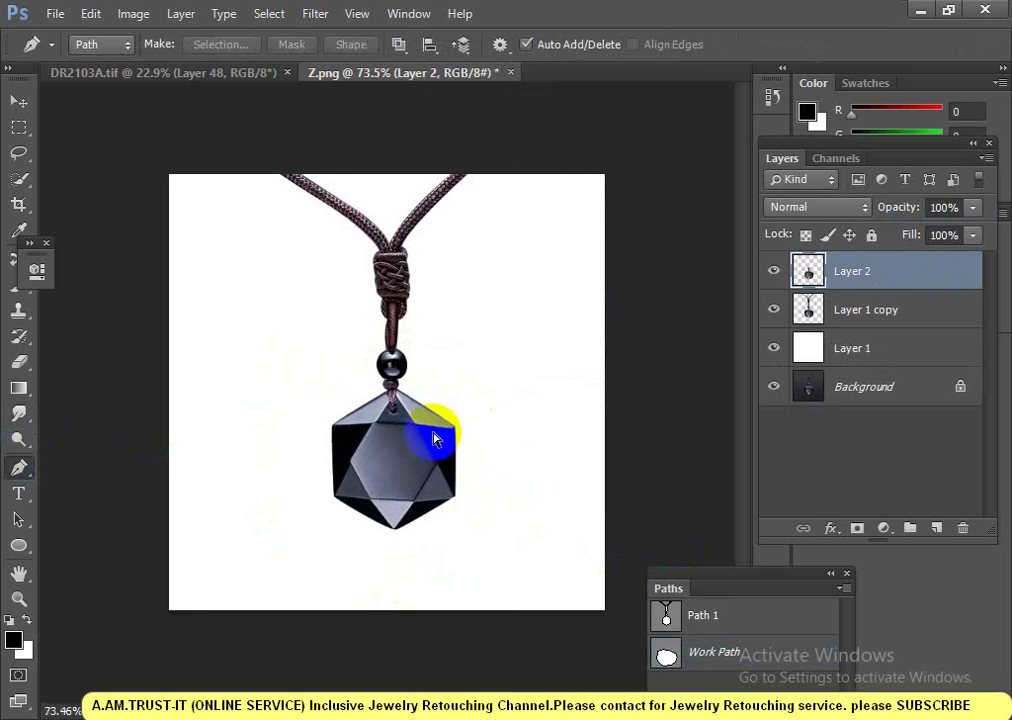
key("ctrl+t")
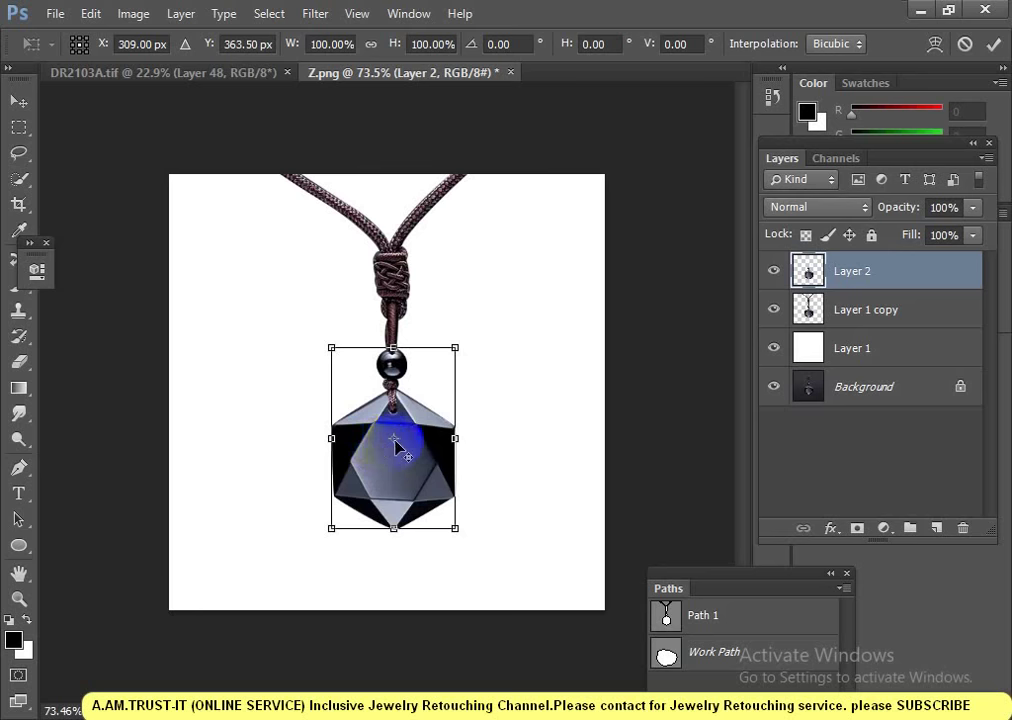
left_click_drag(394, 438, 397, 530)
right_click(412, 440)
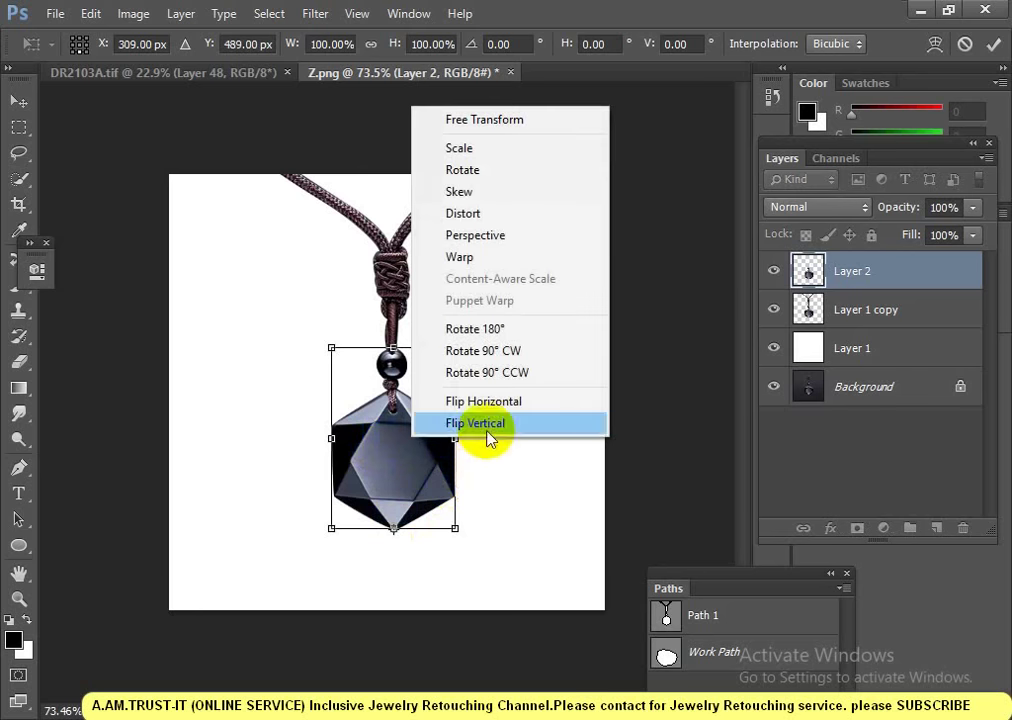
left_click(487, 437)
key("Return")
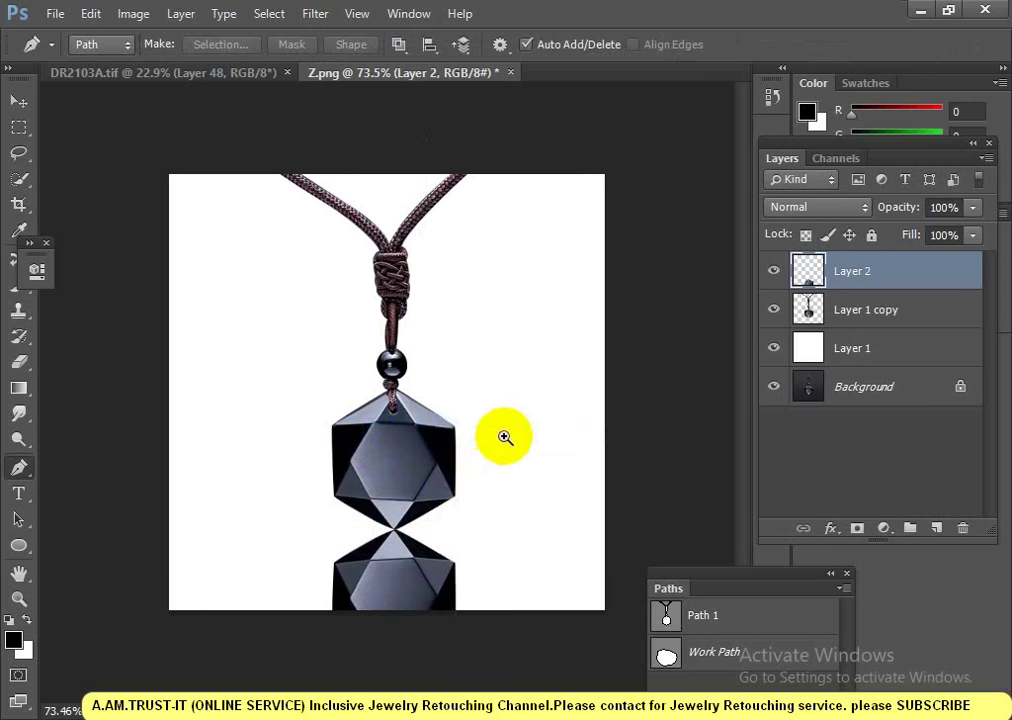
mouse_move(505, 437)
left_mouse_down()
mouse_move(441, 393)
mouse_move(492, 440)
left_mouse_up()
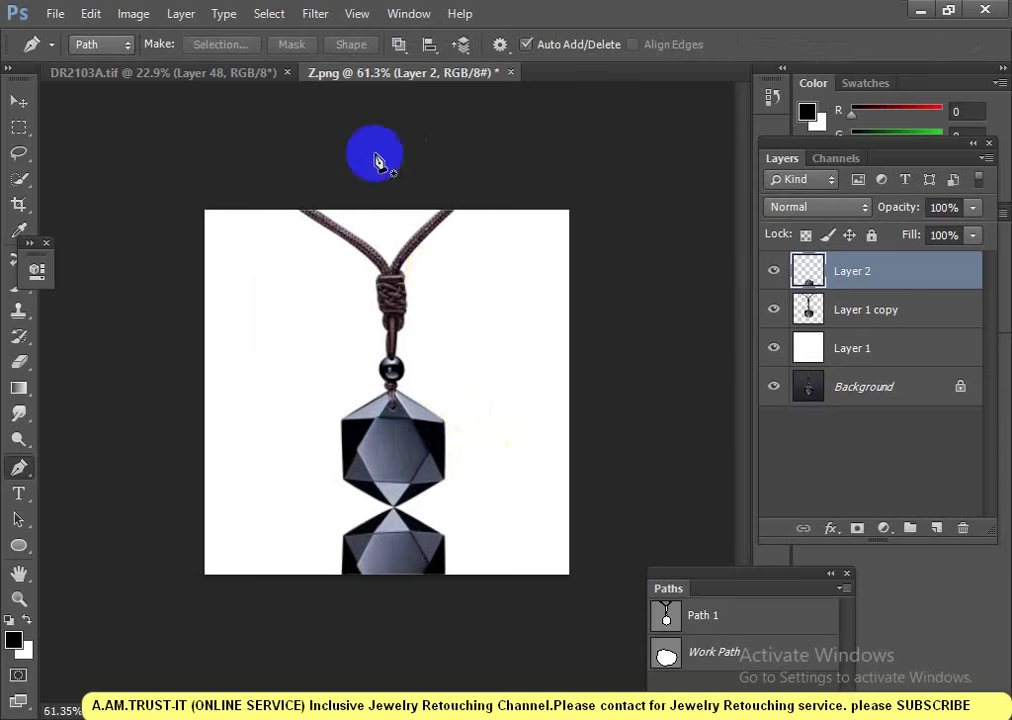
- Apply a Motion Blur of angle -90 and distance 4 pixels to the reflection
left_click(315, 13)
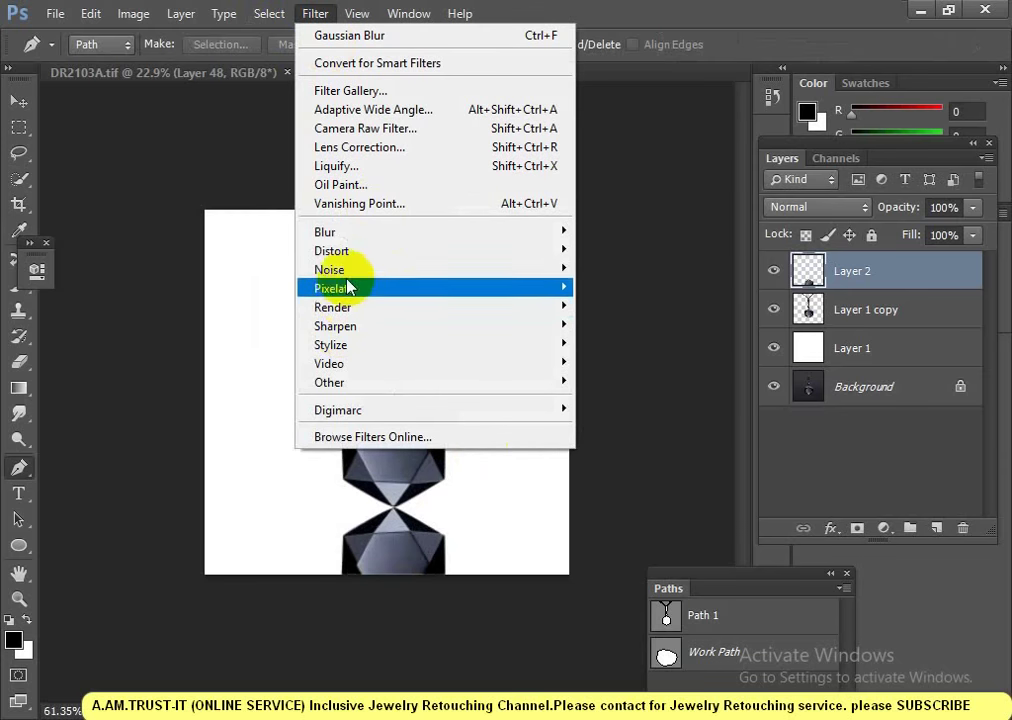
mouse_move(430, 232)
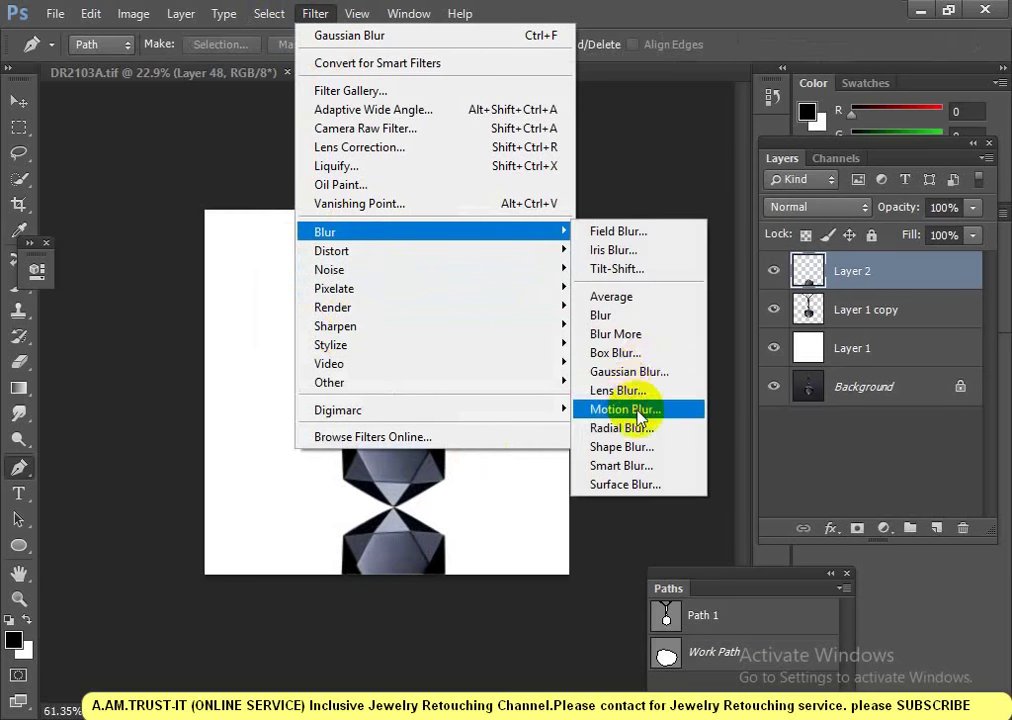
left_click(640, 410)
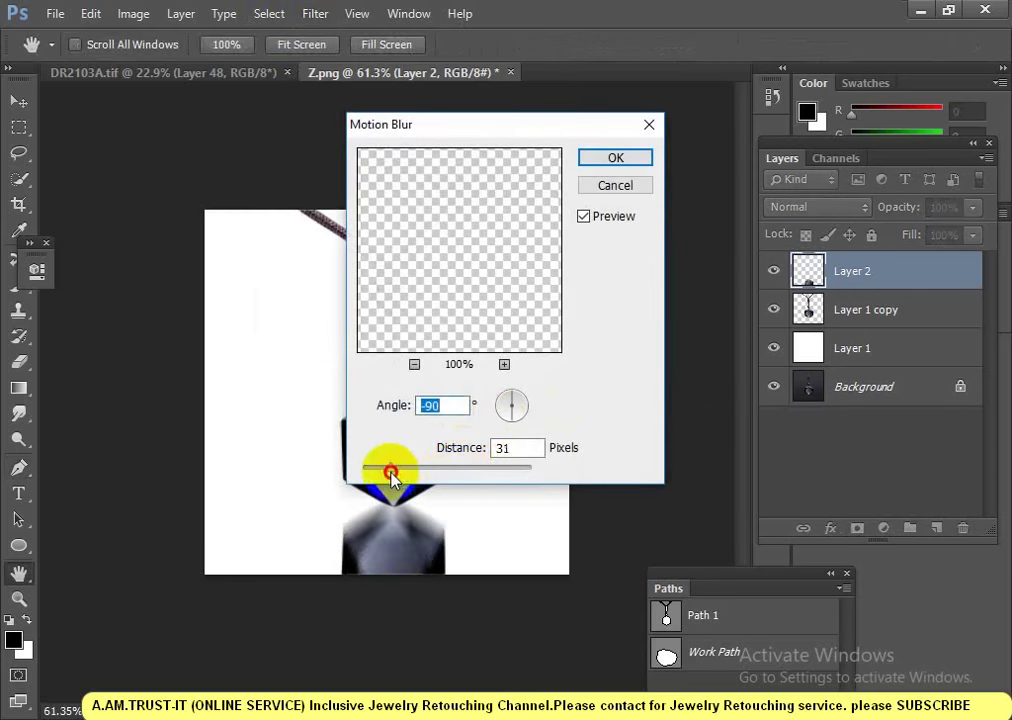
left_click_drag(364, 468, 369, 470)
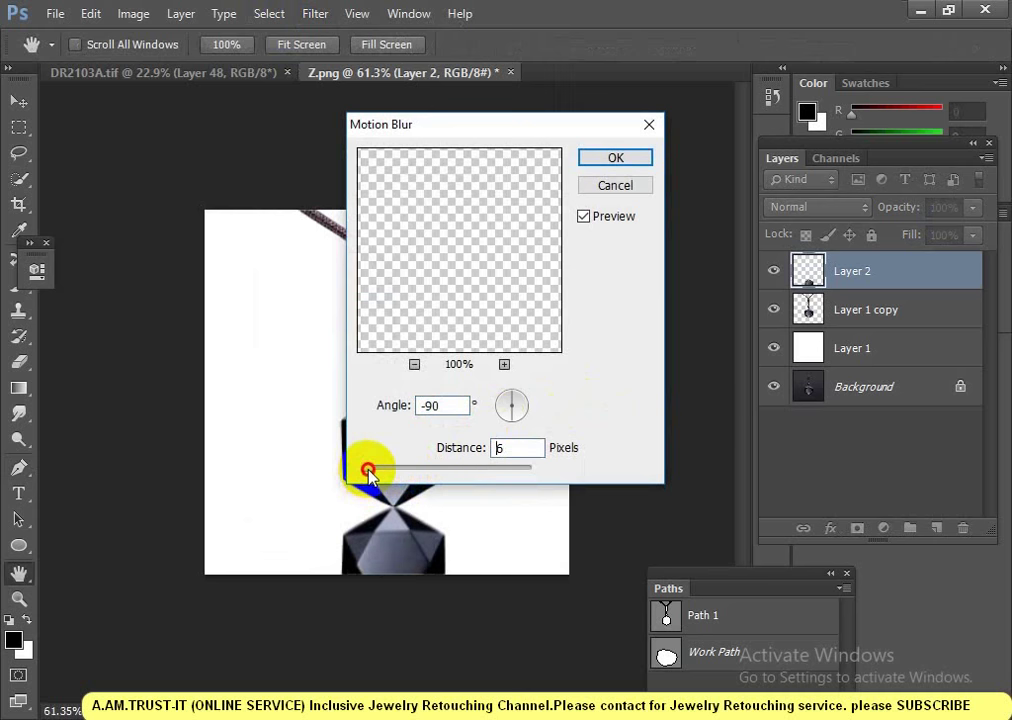
left_click_drag(368, 472, 366, 471)
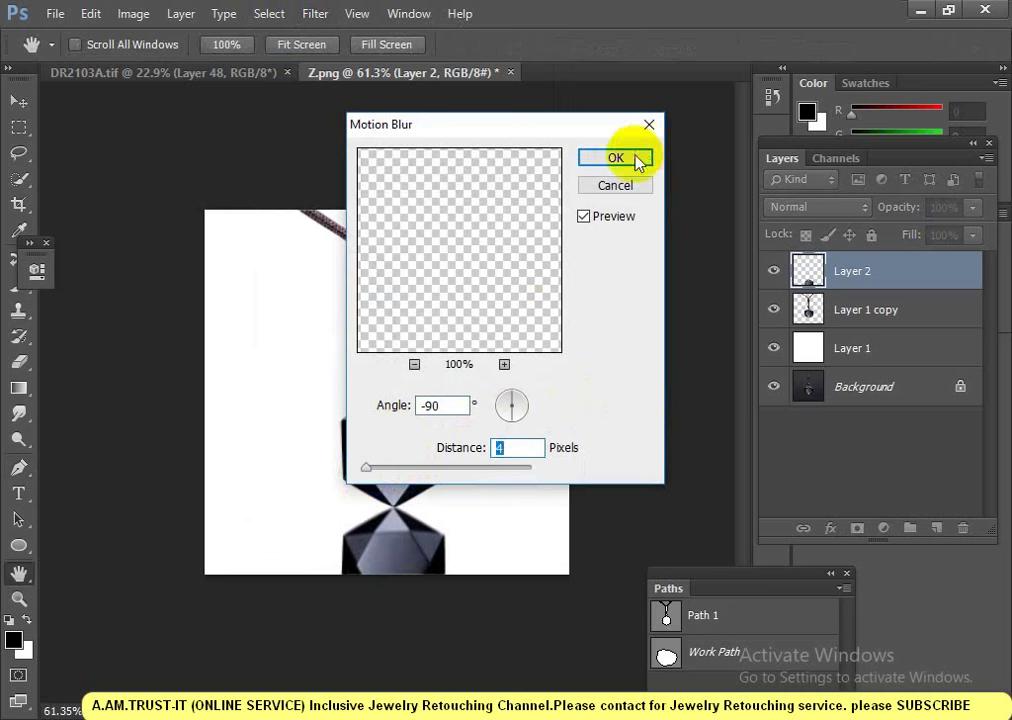
left_click(640, 158)
mouse_move(524, 427)
left_mouse_down()
mouse_move(441, 418)
mouse_move(540, 420)
left_mouse_up()
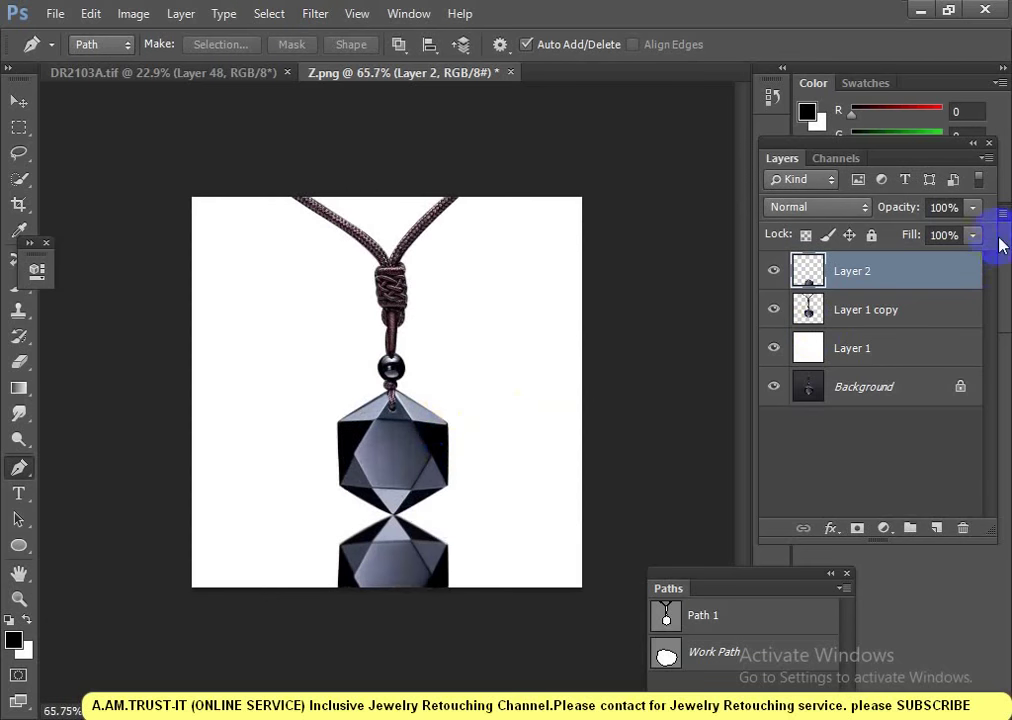
- Set Layer 2 fill to 86% and move it below Layer 1 copy
left_click(973, 237)
mouse_move(933, 263)
left_mouse_down()
mouse_move(924, 264)
mouse_move(995, 268)
mouse_move(960, 278)
left_mouse_up()
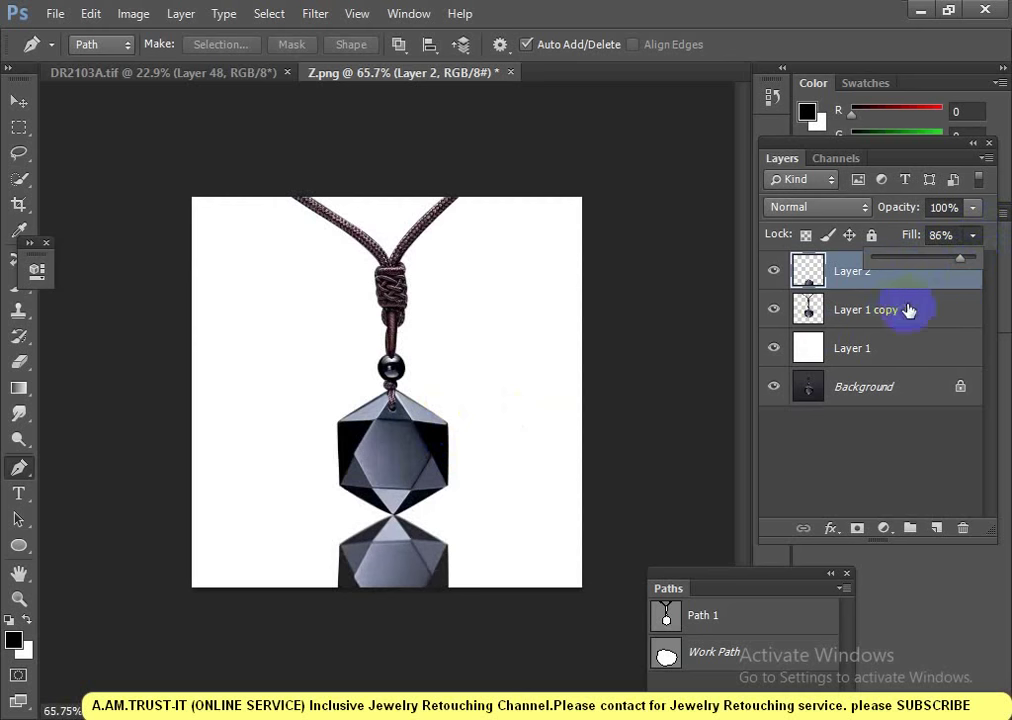
left_click(851, 271)
left_click_drag(908, 288, 904, 314)
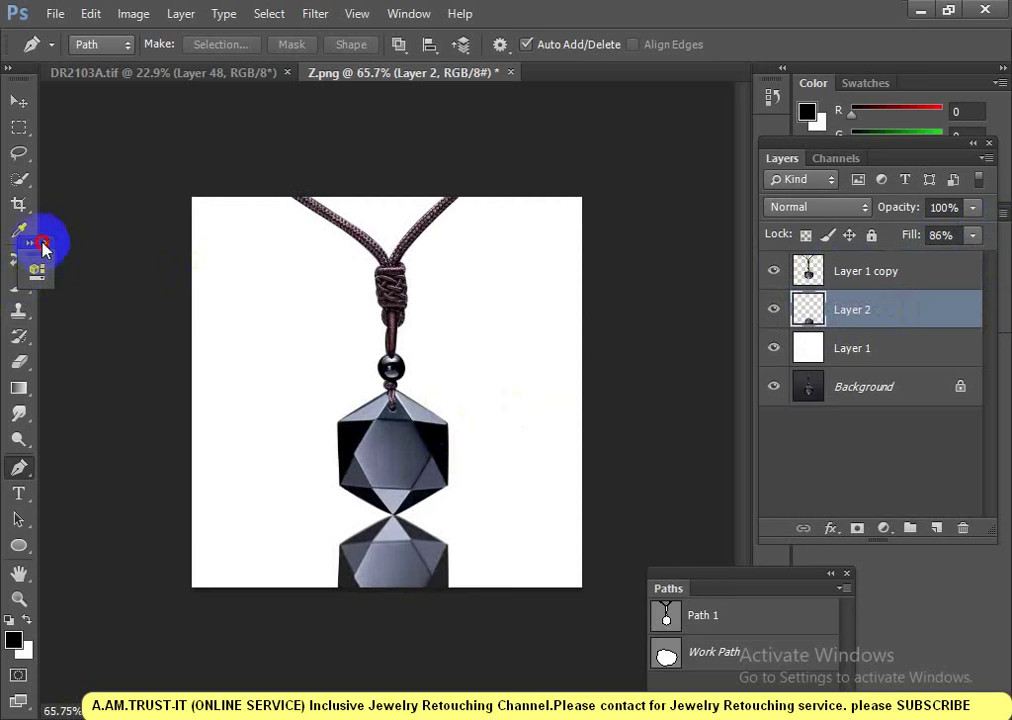
- Set up a large white Brush at 37% opacity
left_click(19, 284)
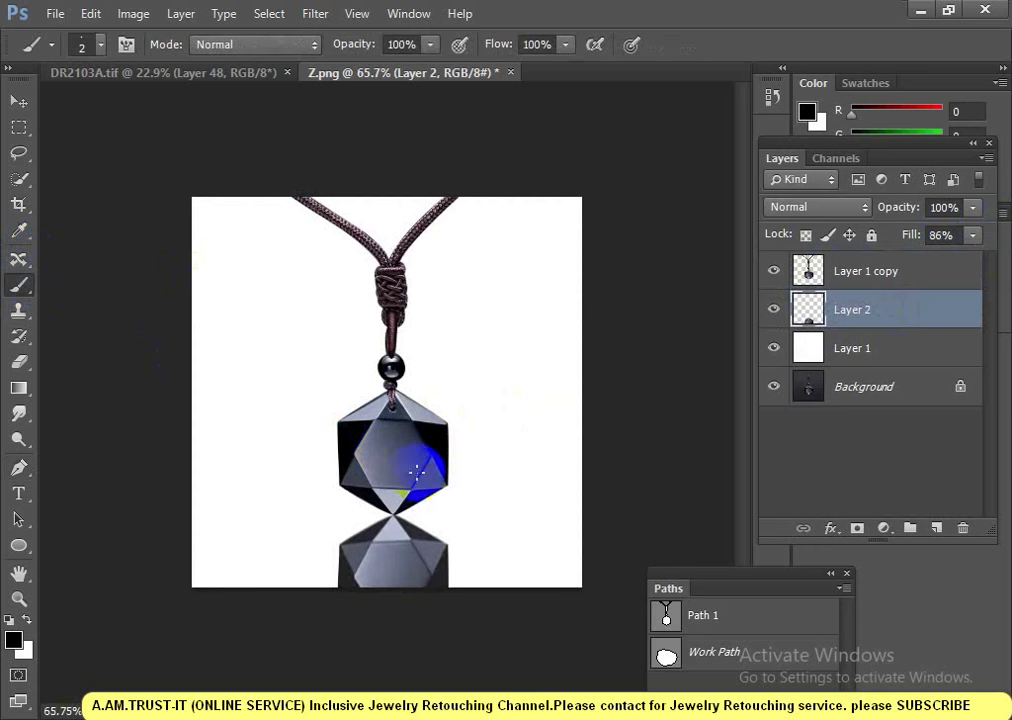
key("x")
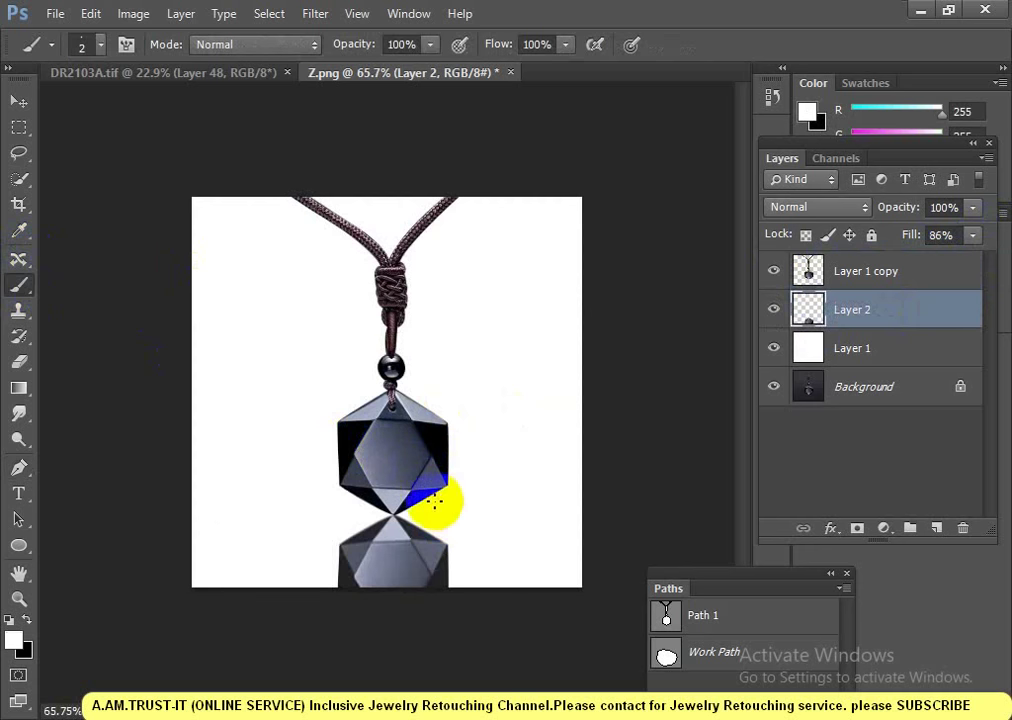
type("221")
key("Return")
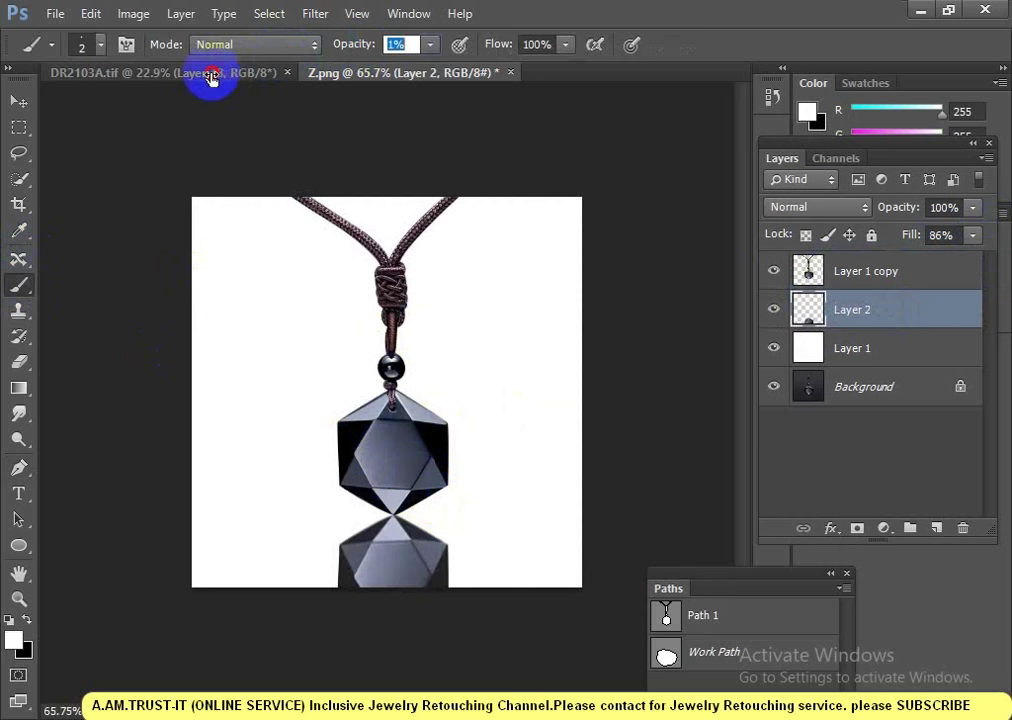
type("9")
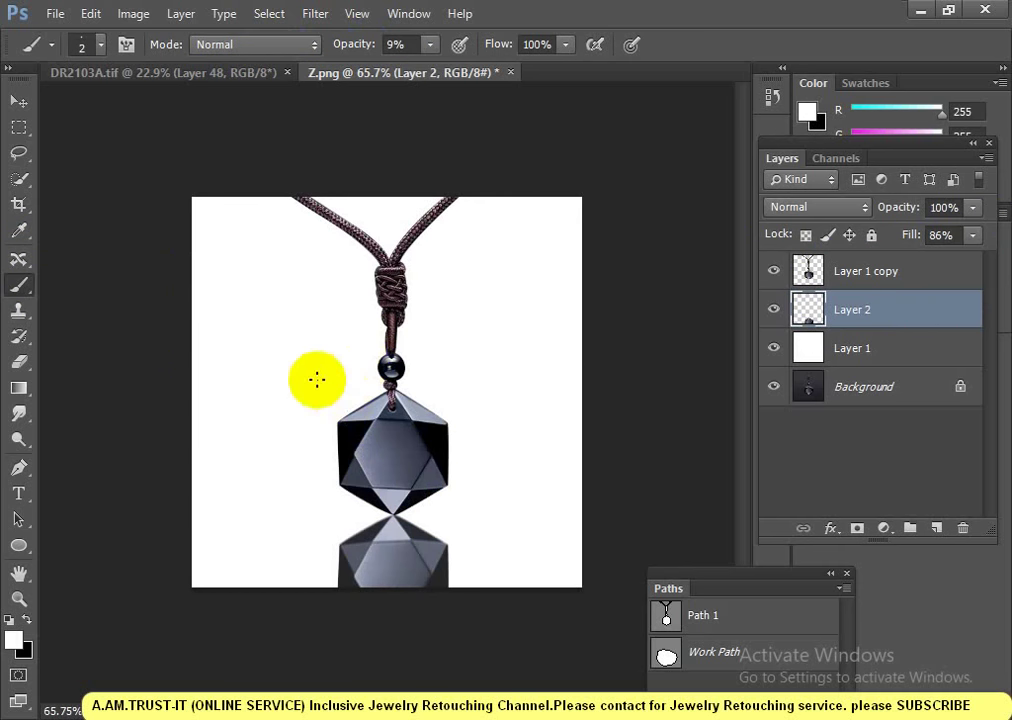
left_click_drag(316, 379, 350, 397)
right_click(418, 447)
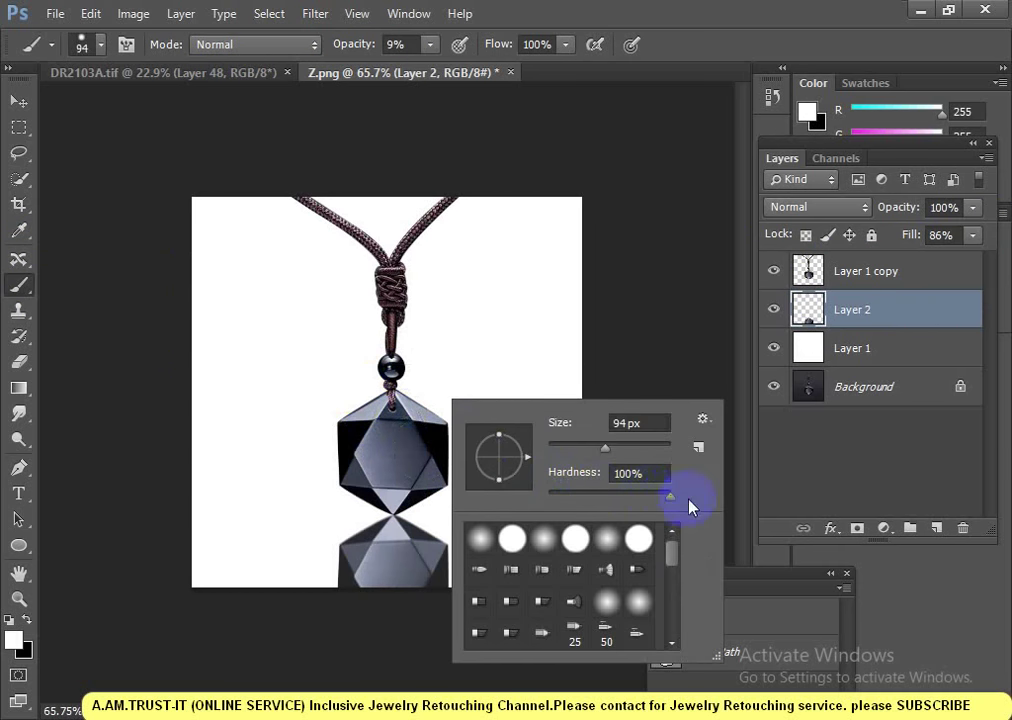
left_click_drag(361, 45, 359, 52)
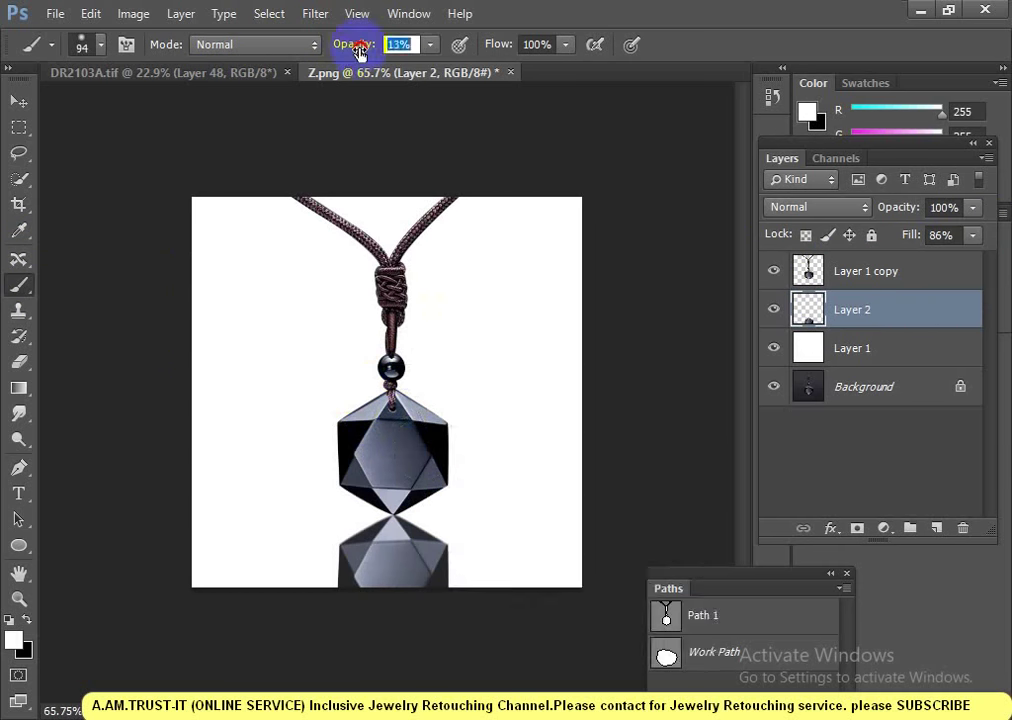
type("37")
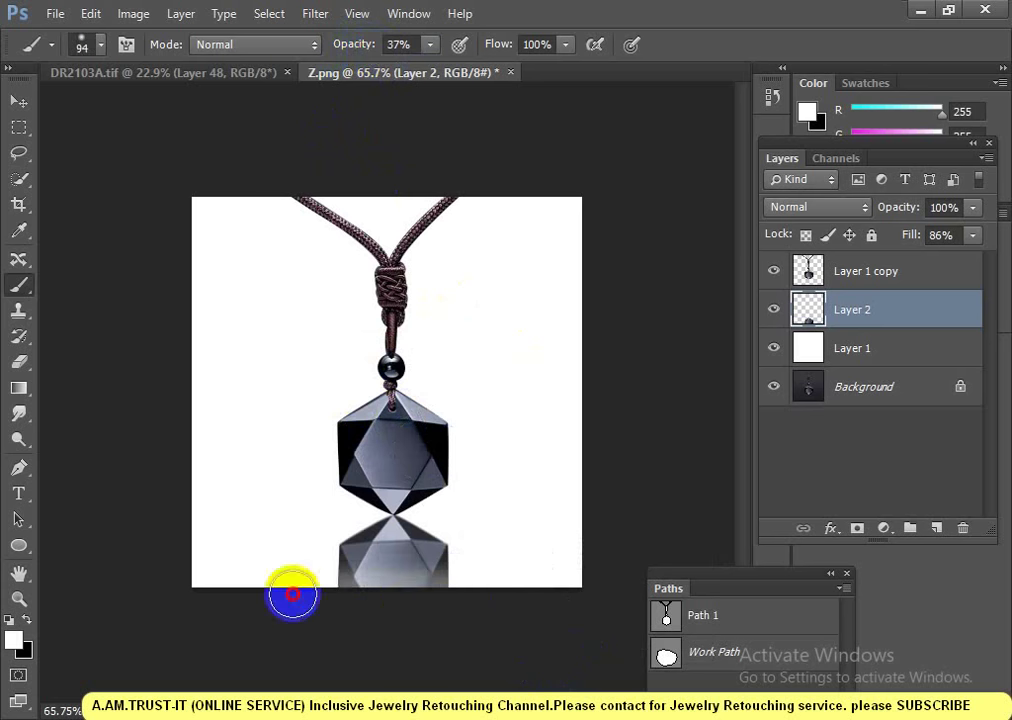
- Restore Layer 2 fill to 100% and paint white over the reflection's bottom to fade it
left_click_drag(294, 593, 418, 604)
left_click(972, 235)
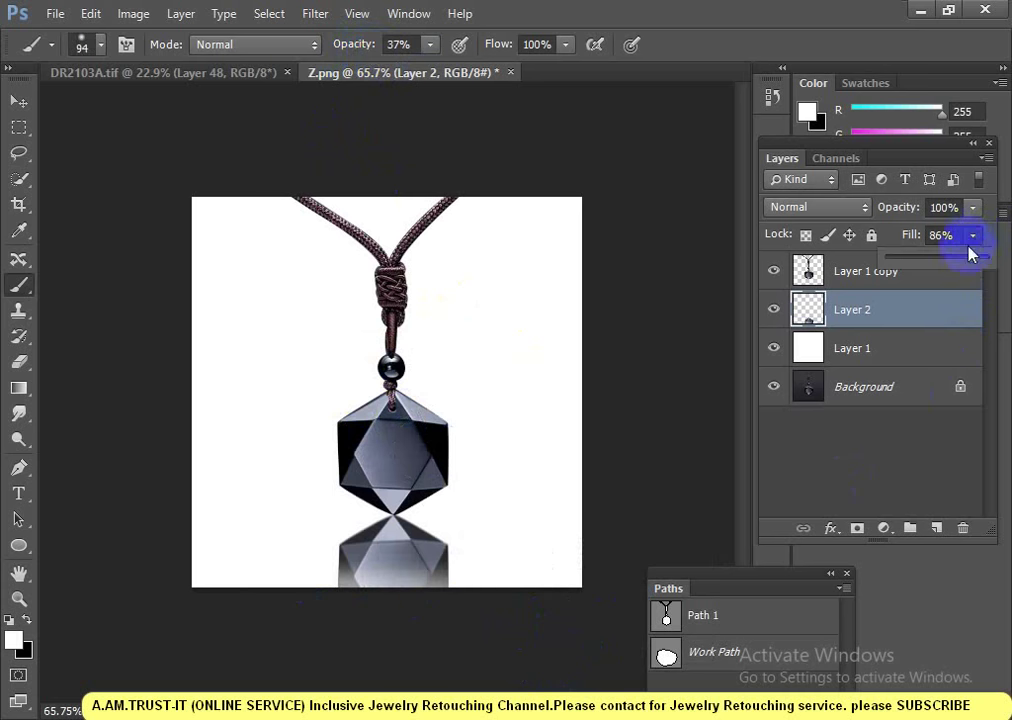
left_click_drag(978, 268, 986, 266)
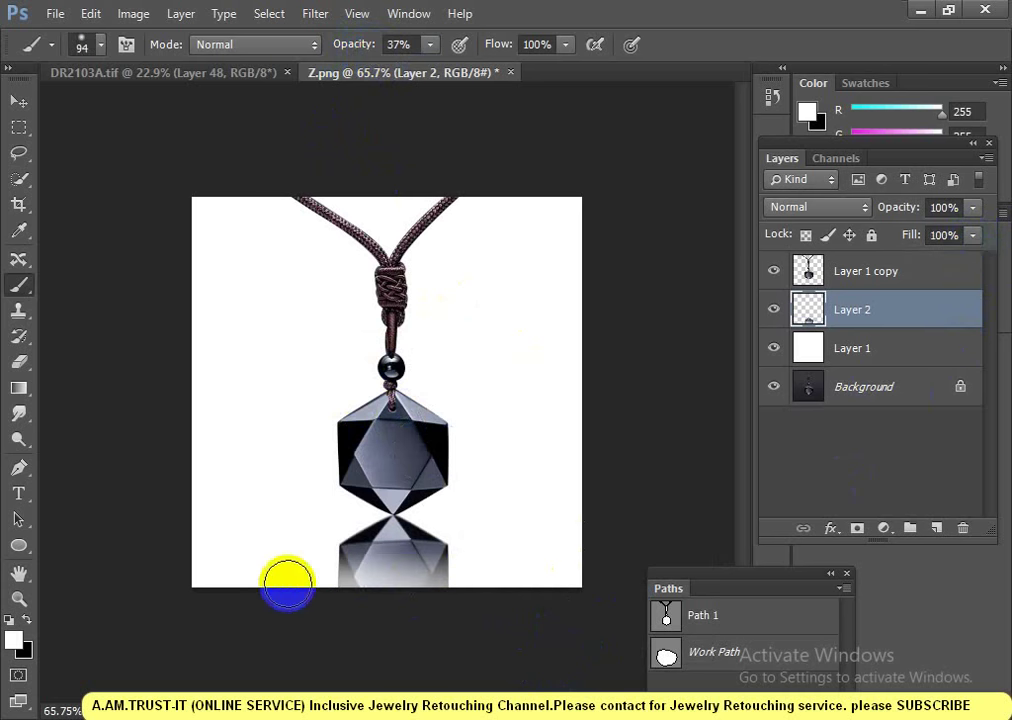
key("bracketright")
key("bracketright")
key("bracketright")
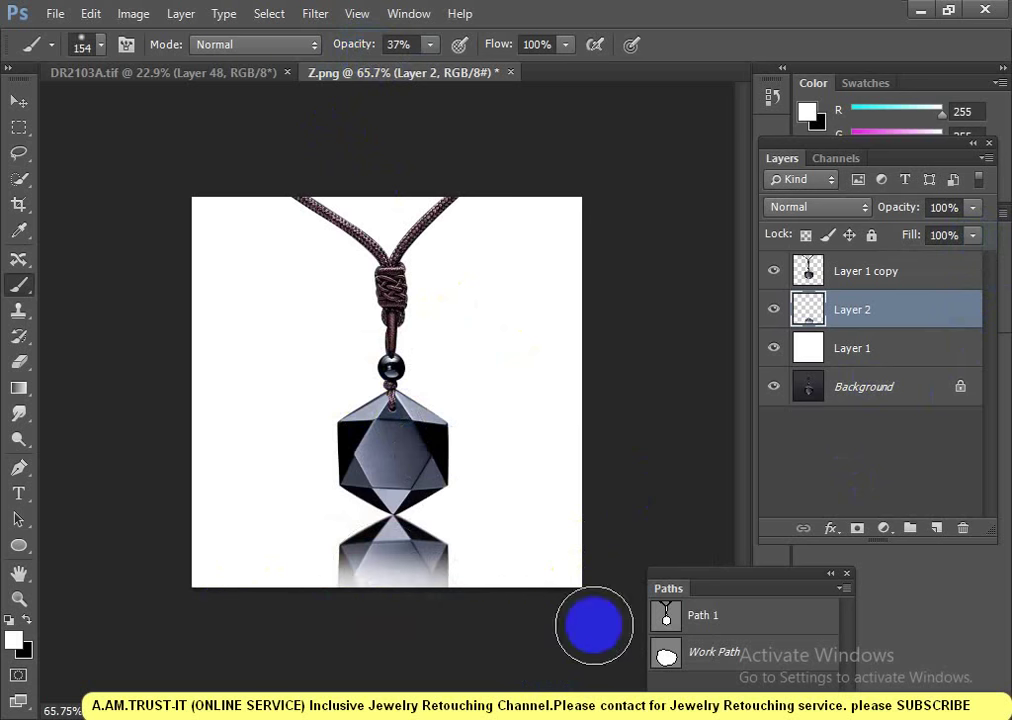
left_click_drag(390, 610, 233, 599)
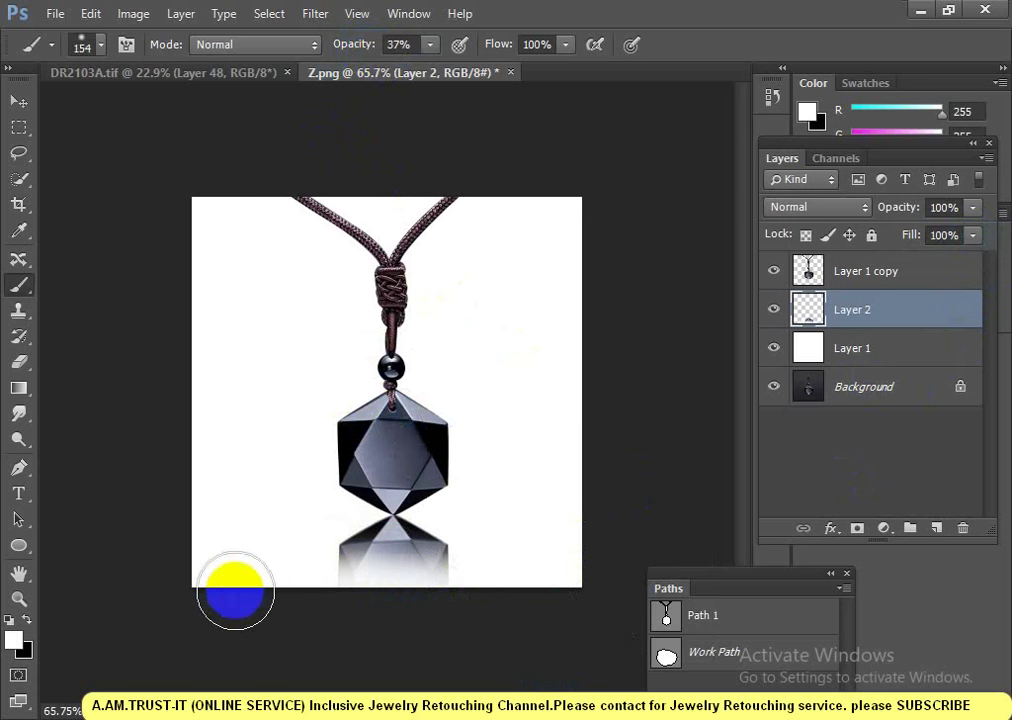
mouse_move(514, 500)
left_mouse_down()
mouse_move(436, 384)
mouse_move(446, 428)
mouse_move(583, 499)
mouse_move(407, 407)
mouse_move(543, 470)
mouse_move(429, 388)
mouse_move(438, 373)
mouse_move(452, 366)
mouse_move(453, 381)
mouse_move(646, 398)
left_mouse_up()
left_click(774, 388, "alt")
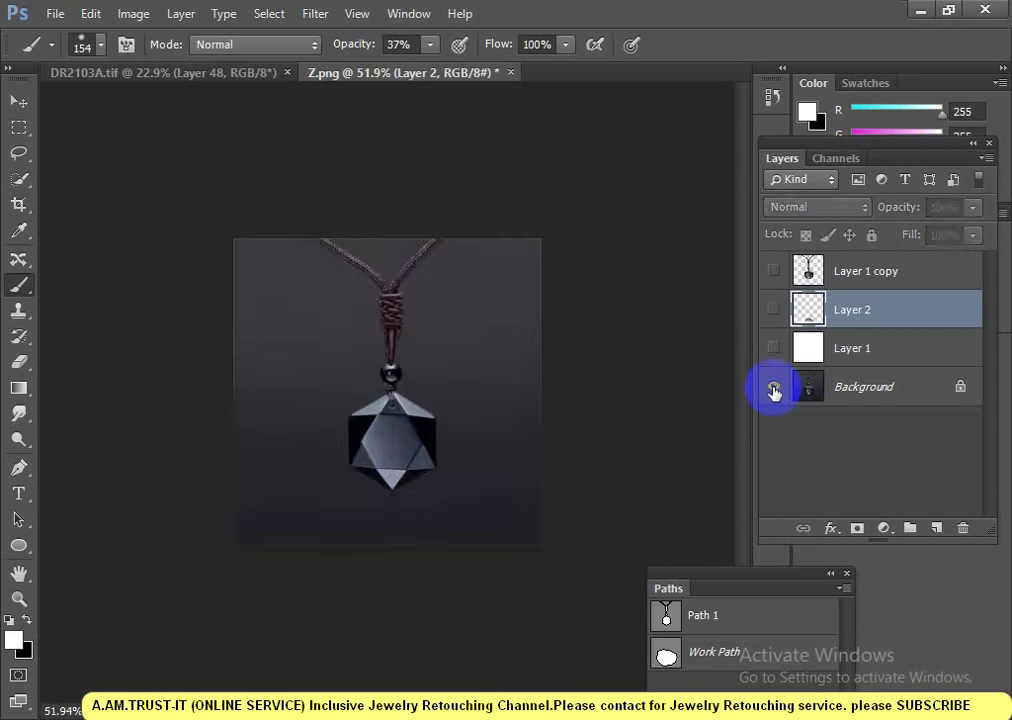
left_click(774, 388, "alt")
left_click(774, 388, "alt")
left_click(774, 388, "alt")
mouse_move(436, 459)
left_mouse_down()
mouse_move(495, 467)
mouse_move(470, 366)
mouse_move(583, 407)
left_mouse_up()
left_click(775, 389, "alt")
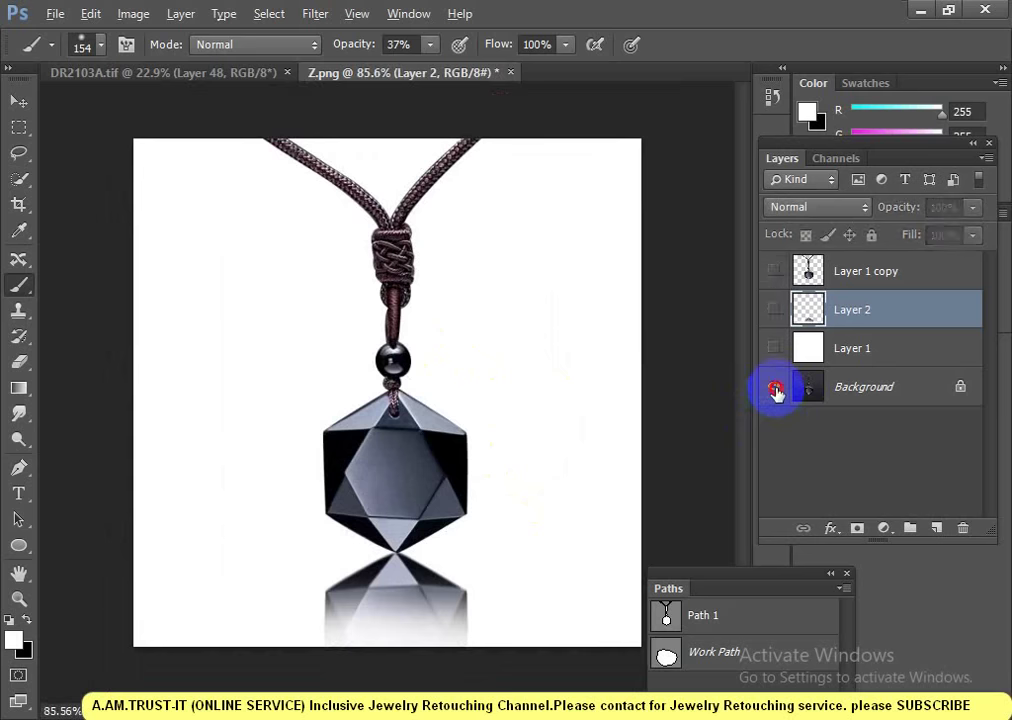
left_click(775, 389, "alt")
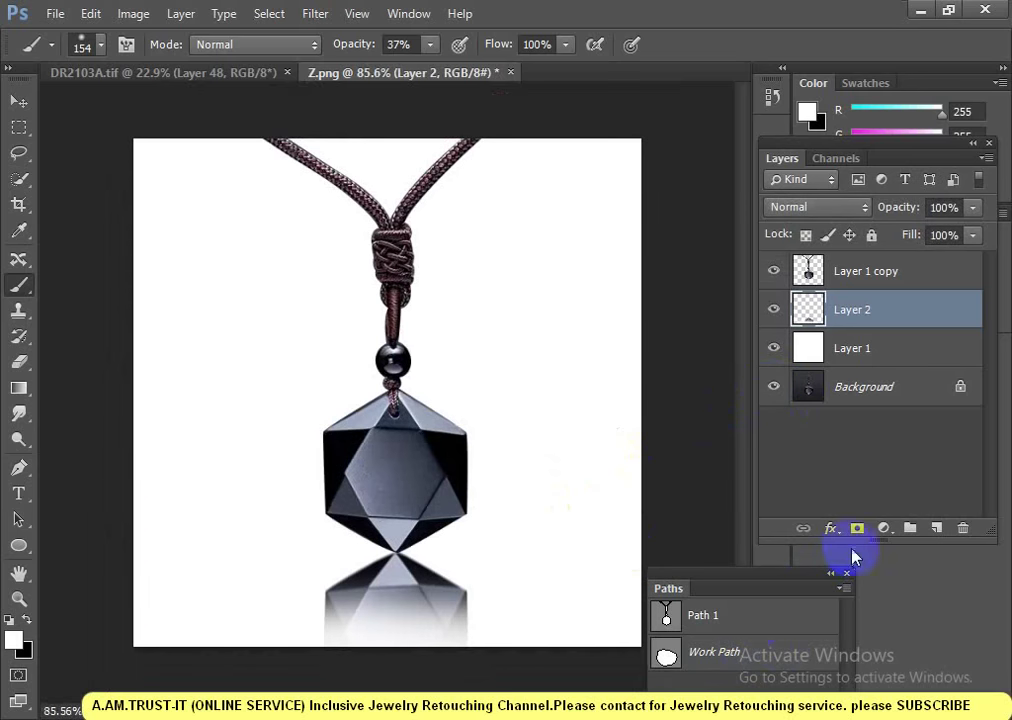